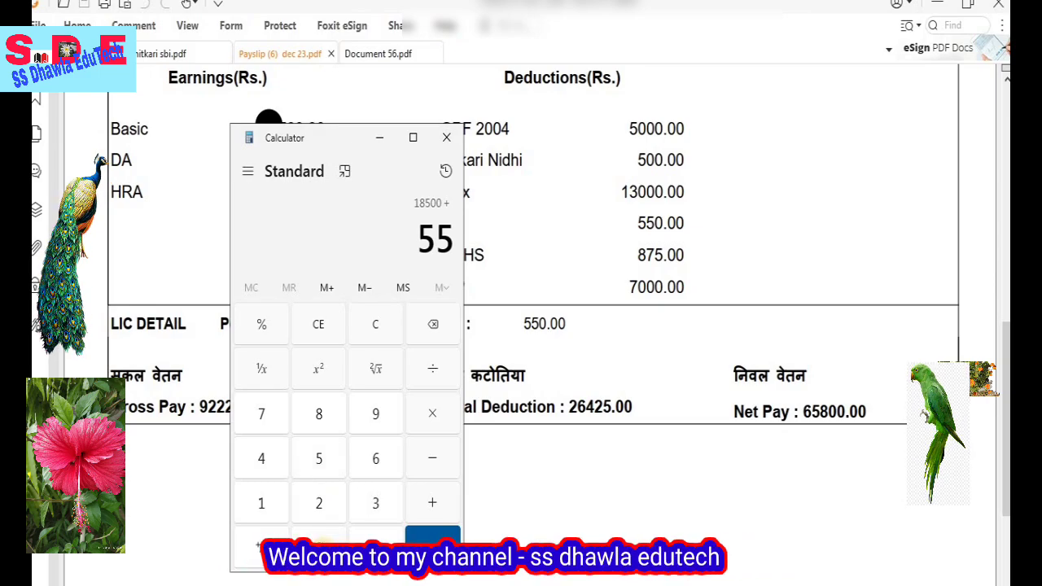
# Add the LIC 550, RGHS 875 and SIP 7000 deductions to the running sum and calculate the total
pyautogui.click(432, 498)
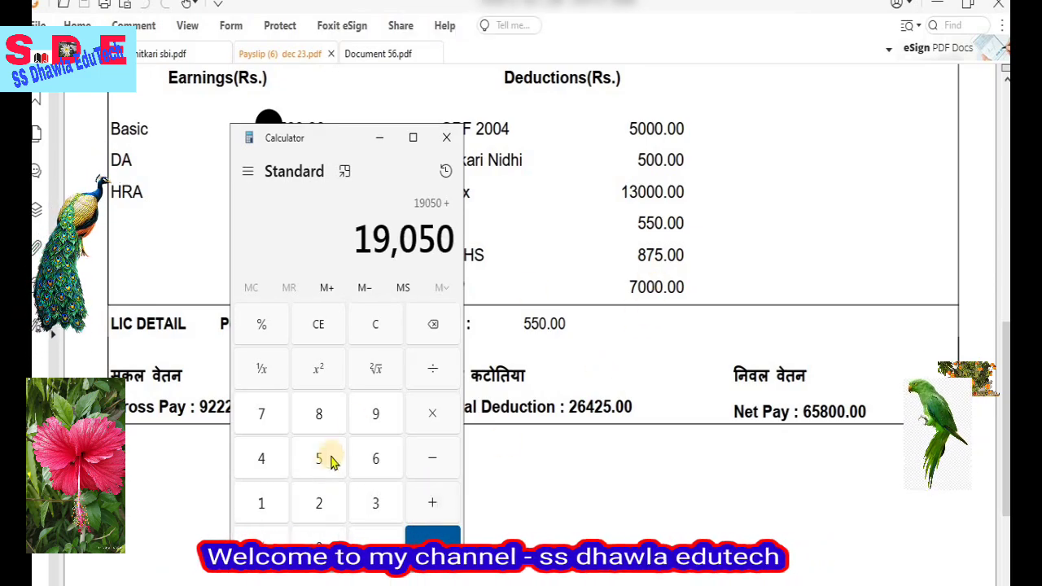
pyautogui.click(320, 415)
pyautogui.click(261, 413)
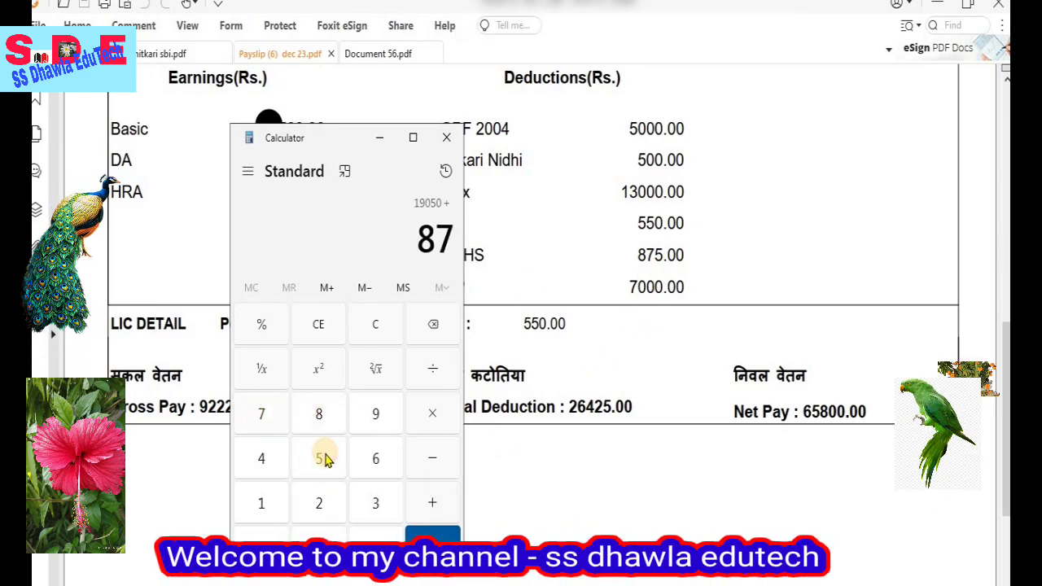
pyautogui.click(319, 458)
pyautogui.click(432, 503)
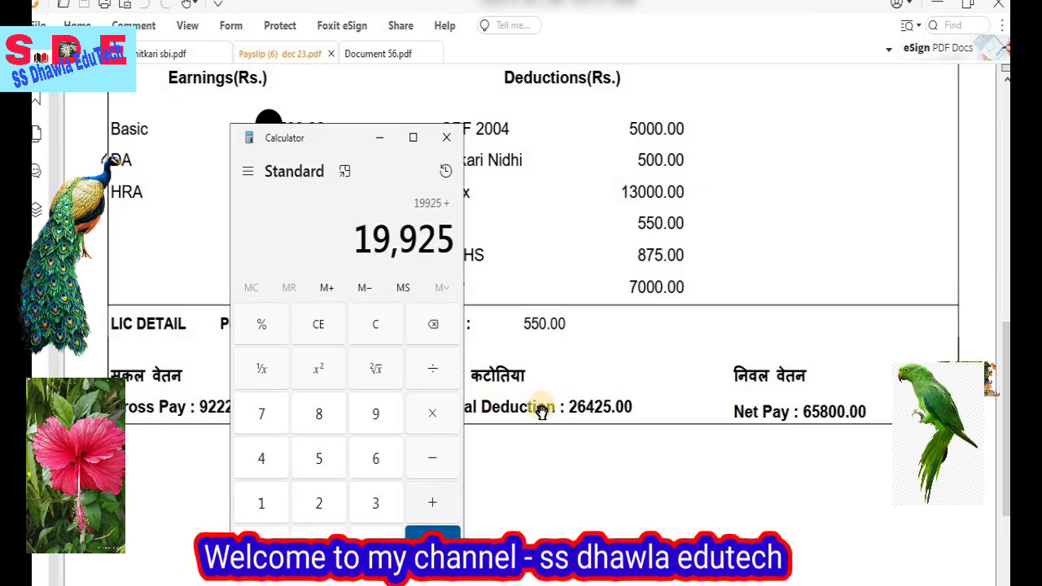
pyautogui.click(261, 415)
pyautogui.click(313, 545)
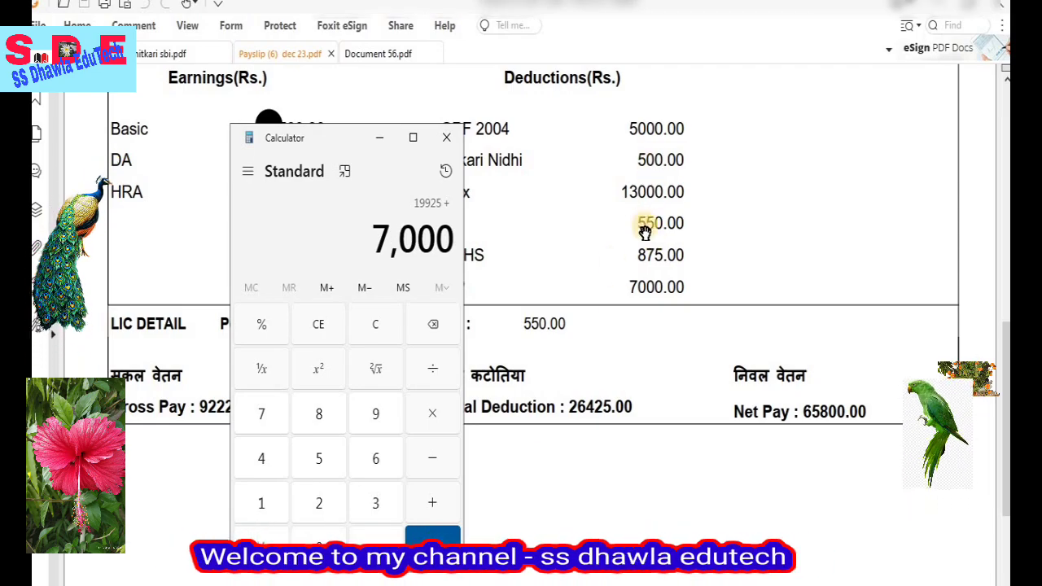
pyautogui.click(424, 541)
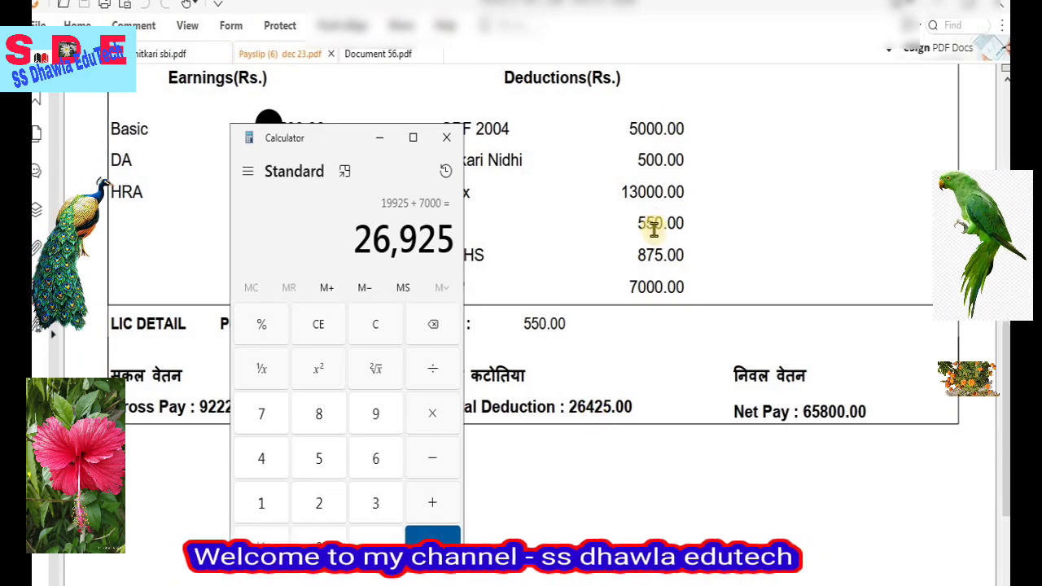
# Move the calculator clear of the deductions list and review the December 2023 payslip's month, itemised deductions, total deduction and net pay
pyautogui.moveTo(344, 139); pyautogui.dragTo(236, 114)
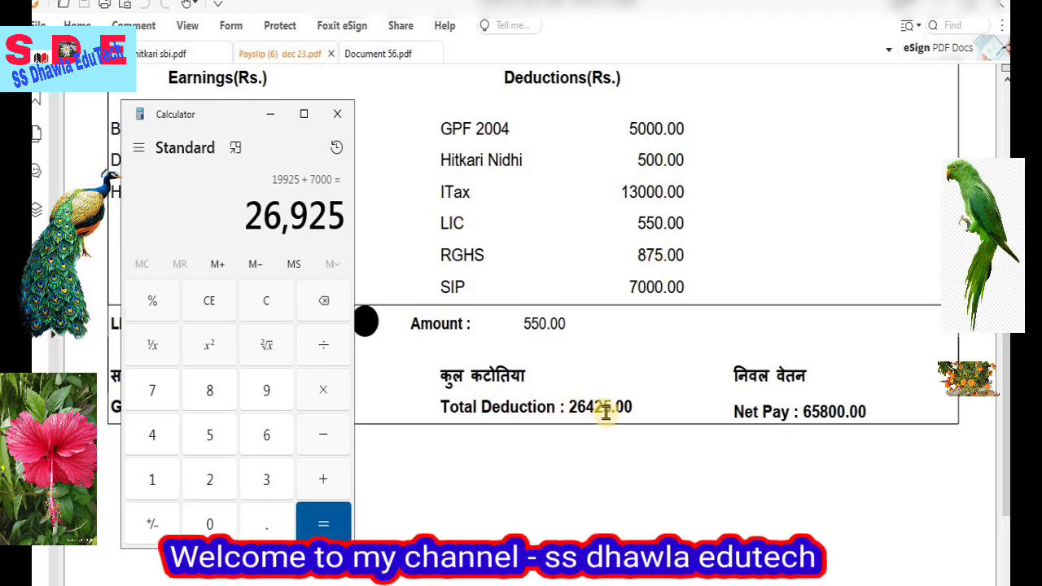
pyautogui.scroll(1, 605, 413)
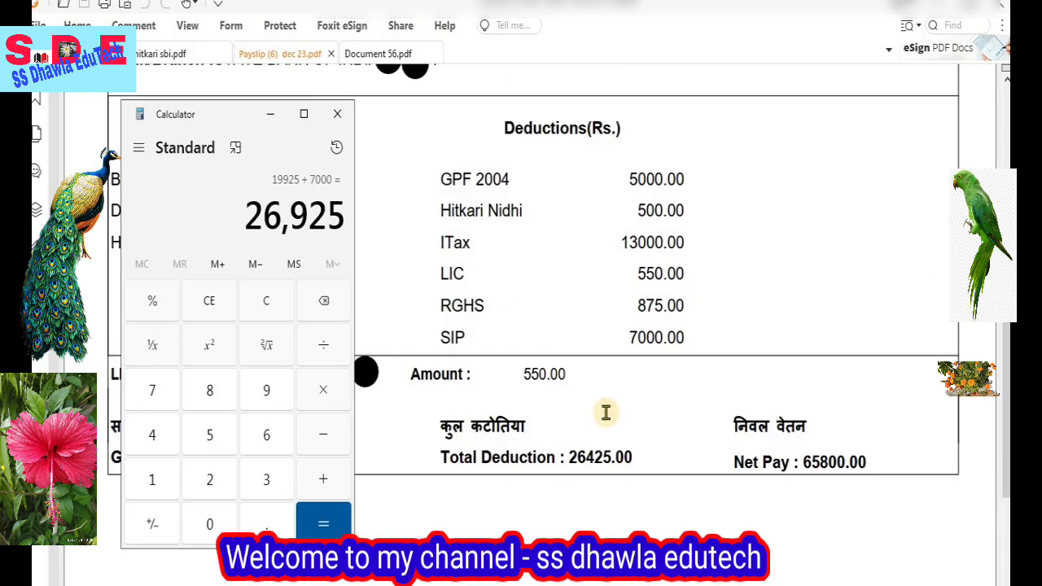
pyautogui.scroll(-2, 605, 413)
pyautogui.scroll(1, 594, 407)
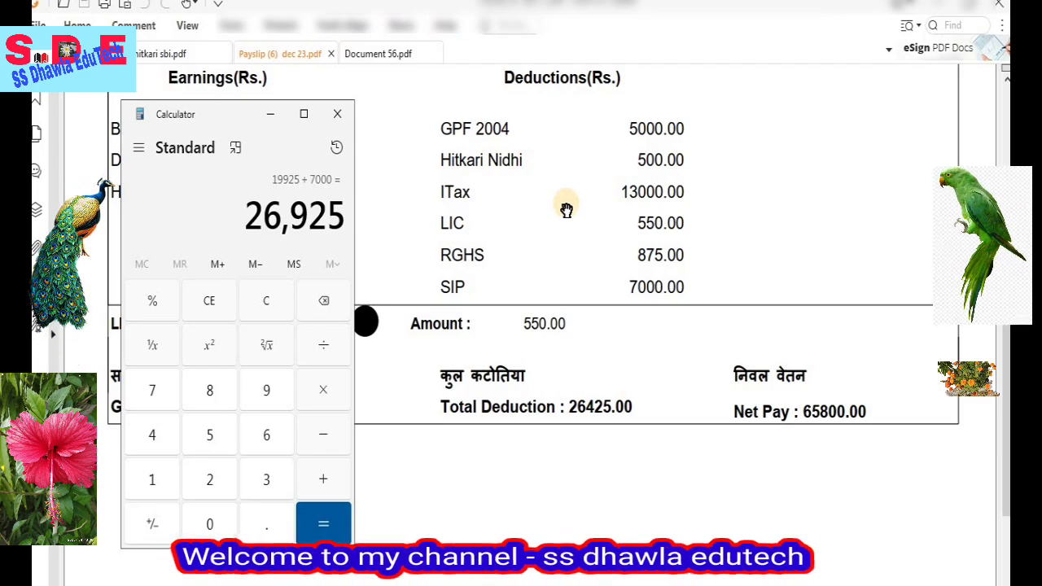
pyautogui.scroll(14, 561, 209)
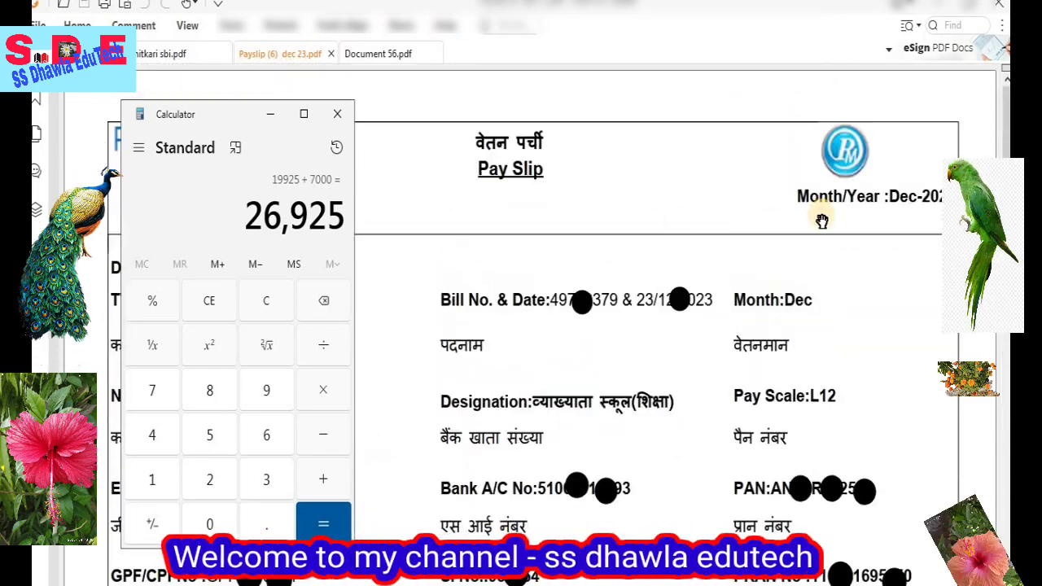
pyautogui.scroll(-5, 805, 236)
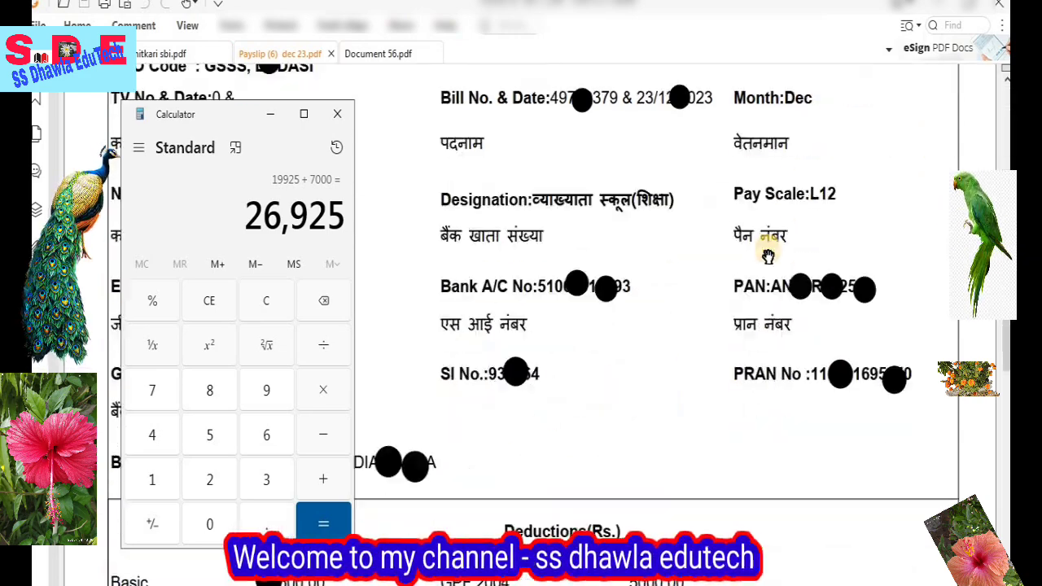
pyautogui.scroll(-5, 602, 232)
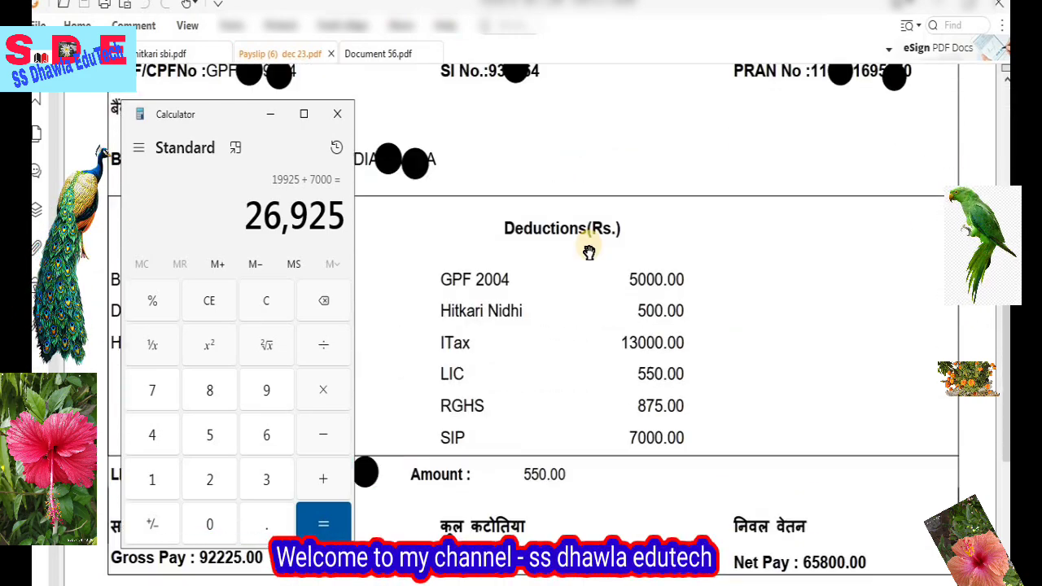
pyautogui.scroll(-1, 645, 314)
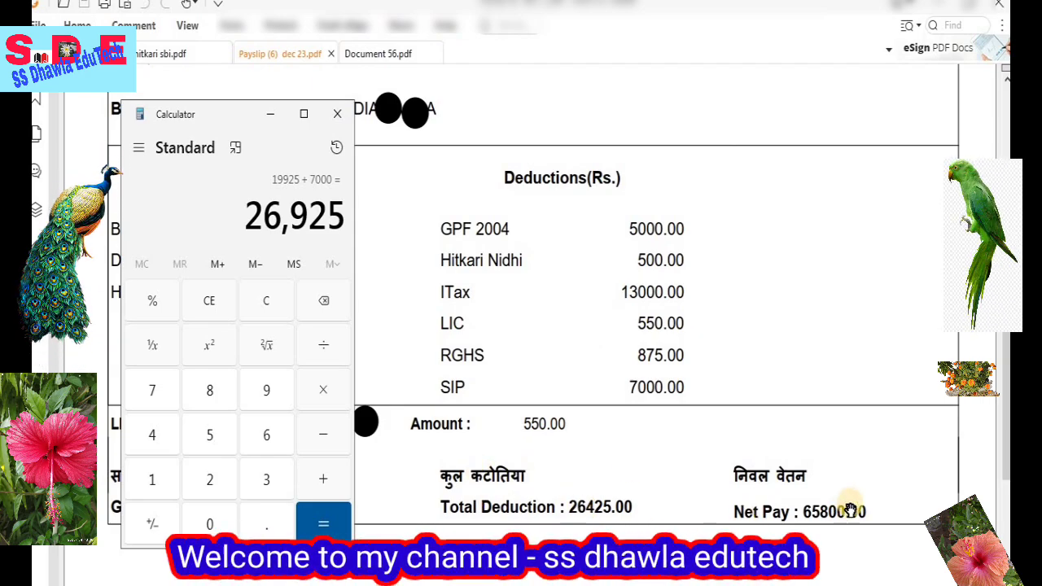
pyautogui.scroll(-1, 838, 496)
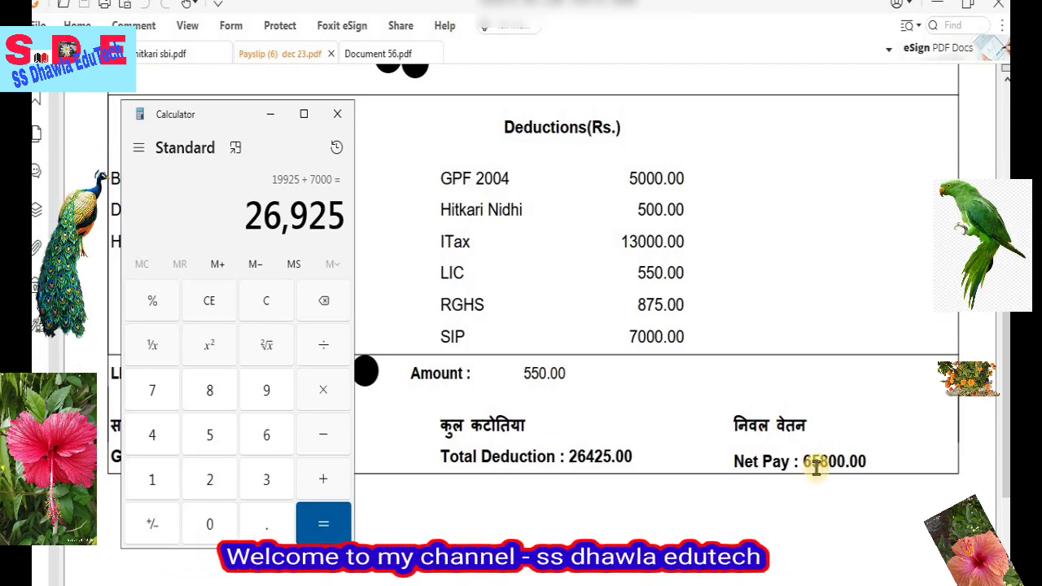
pyautogui.scroll(5, 702, 233)
pyautogui.scroll(-4, 729, 211)
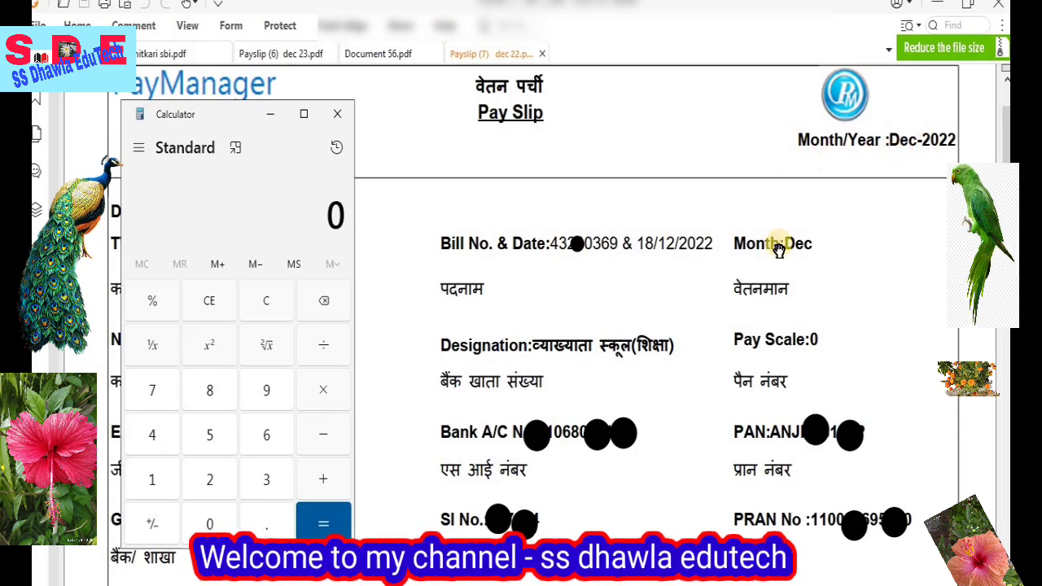
# Start summing the December 2022 payslip's deductions with GPF 2004 at 5000 plus Hitkari Nidhi at 500
pyautogui.scroll(-7, 779, 240)
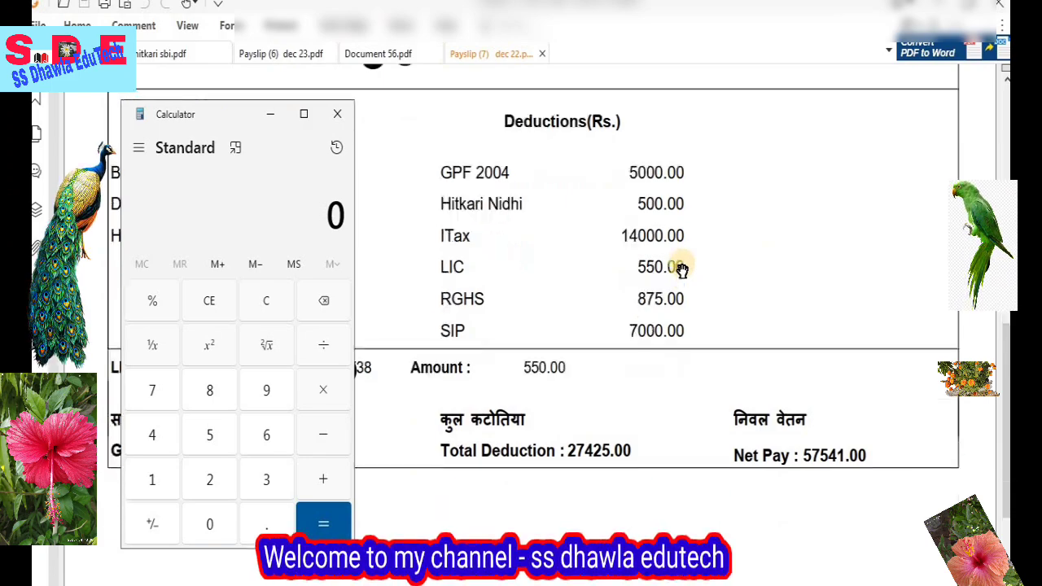
pyautogui.scroll(-1, 682, 269)
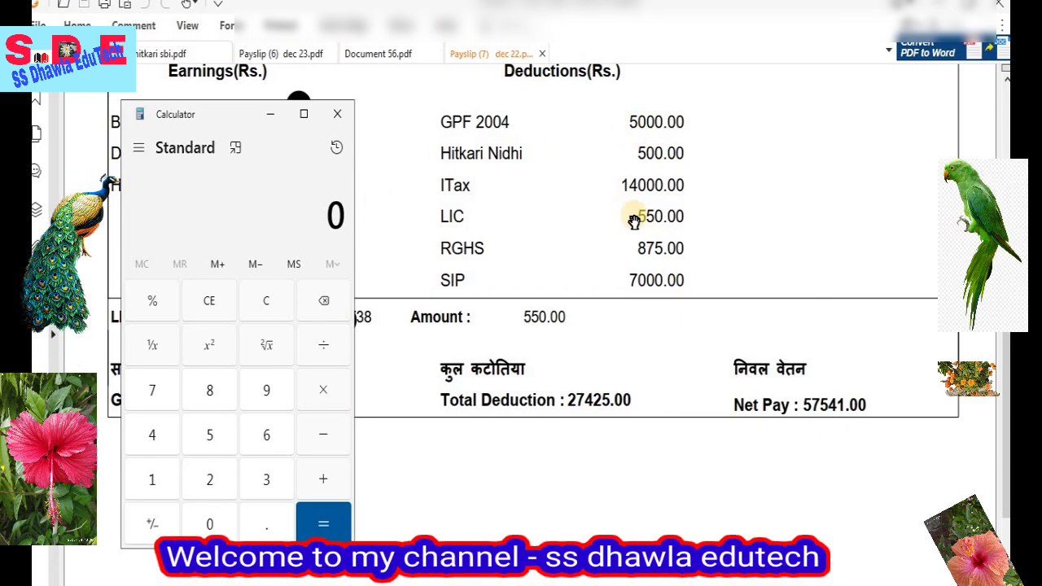
pyautogui.click(210, 435)
pyautogui.click(209, 526)
pyautogui.click(209, 525)
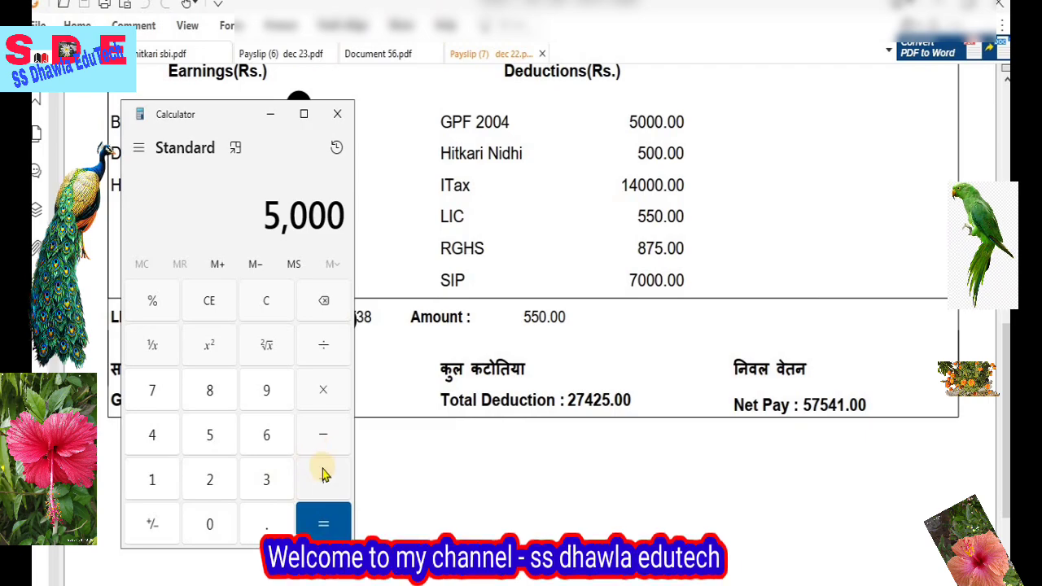
pyautogui.click(322, 480)
pyautogui.click(218, 455)
pyautogui.click(213, 521)
pyautogui.click(213, 521)
pyautogui.click(320, 478)
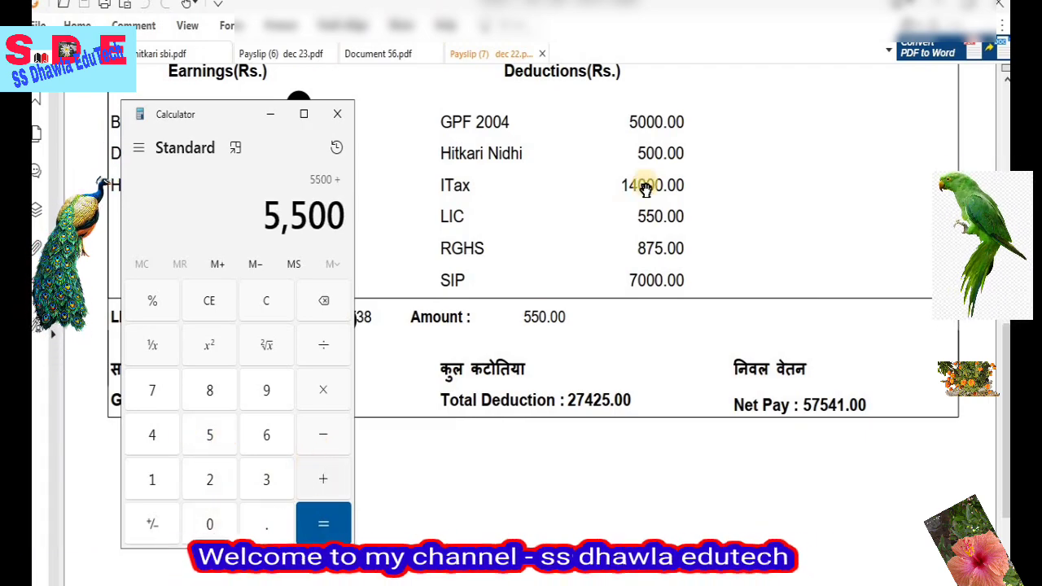
# Add the income tax deduction of 14000 and the LIC deduction of 550 to the running sum
pyautogui.click(163, 479)
pyautogui.click(157, 434)
pyautogui.click(213, 523)
pyautogui.click(214, 524)
pyautogui.click(213, 525)
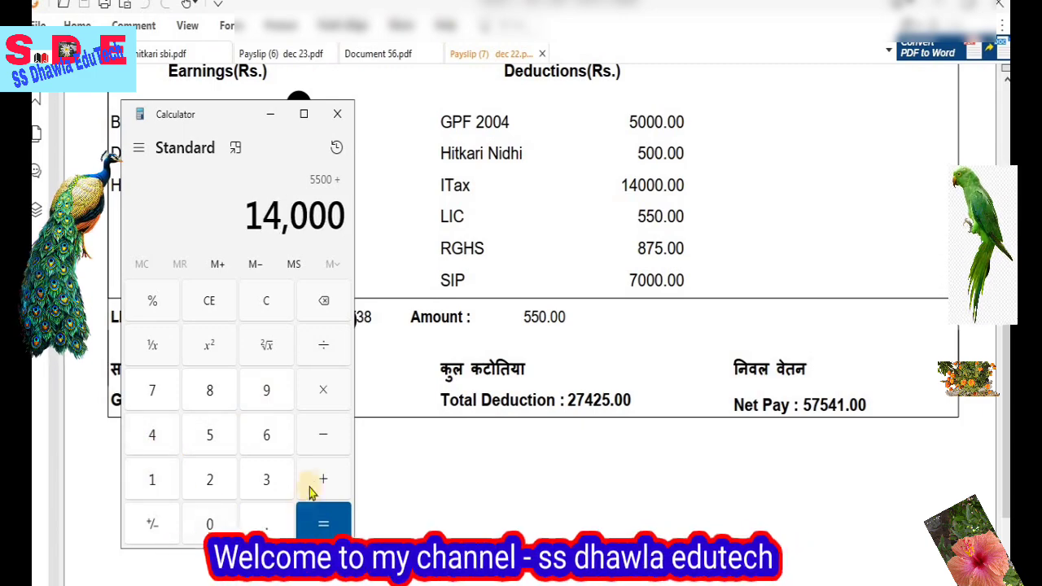
pyautogui.click(320, 480)
pyautogui.click(206, 436)
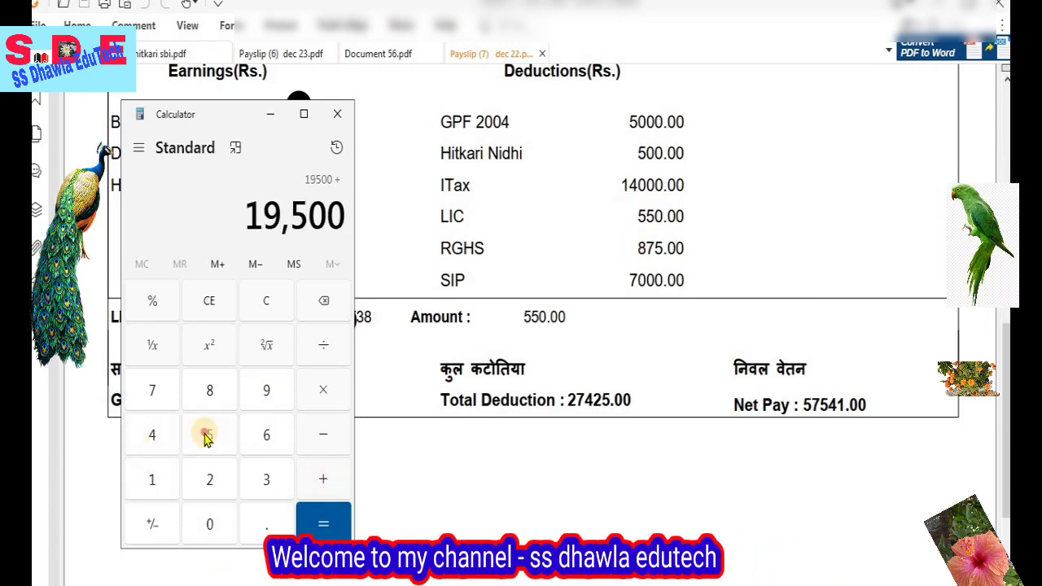
pyautogui.click(323, 479)
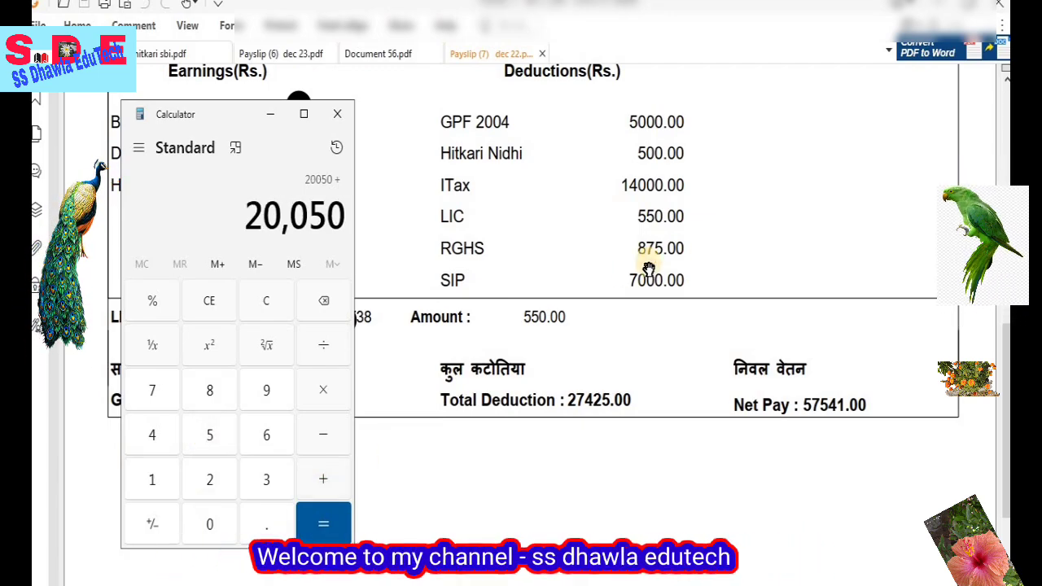
# Add the RGHS deduction of 875 and the SIP deduction of 7000, and calculate the total deductions
pyautogui.click(208, 397)
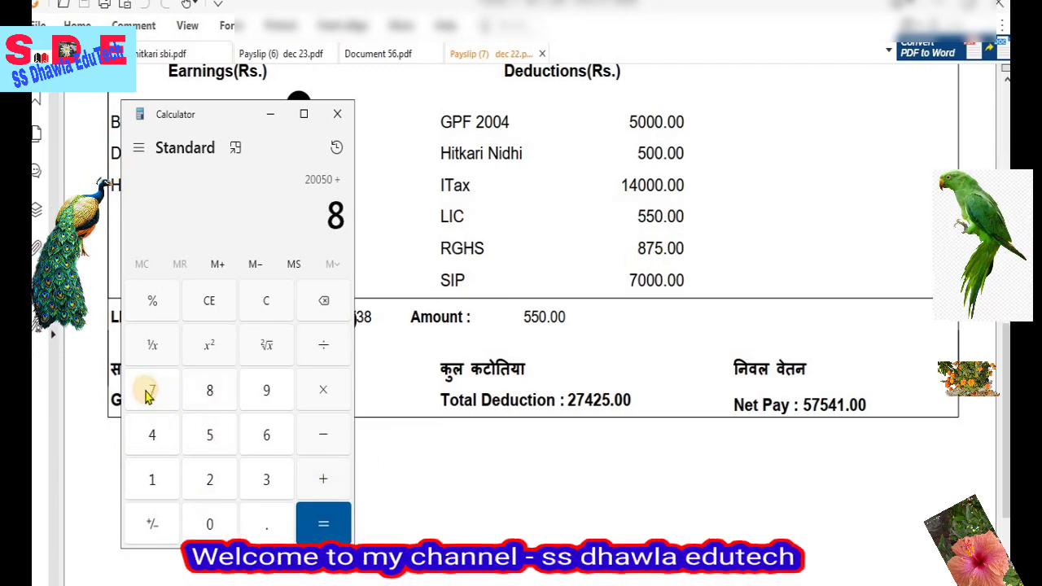
pyautogui.click(151, 397)
pyautogui.click(205, 435)
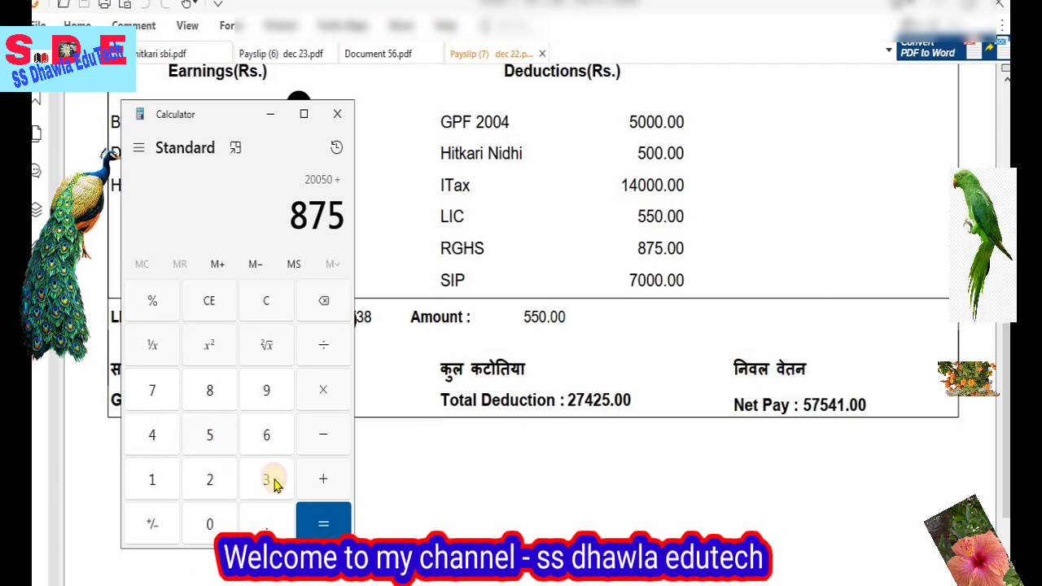
pyautogui.click(321, 480)
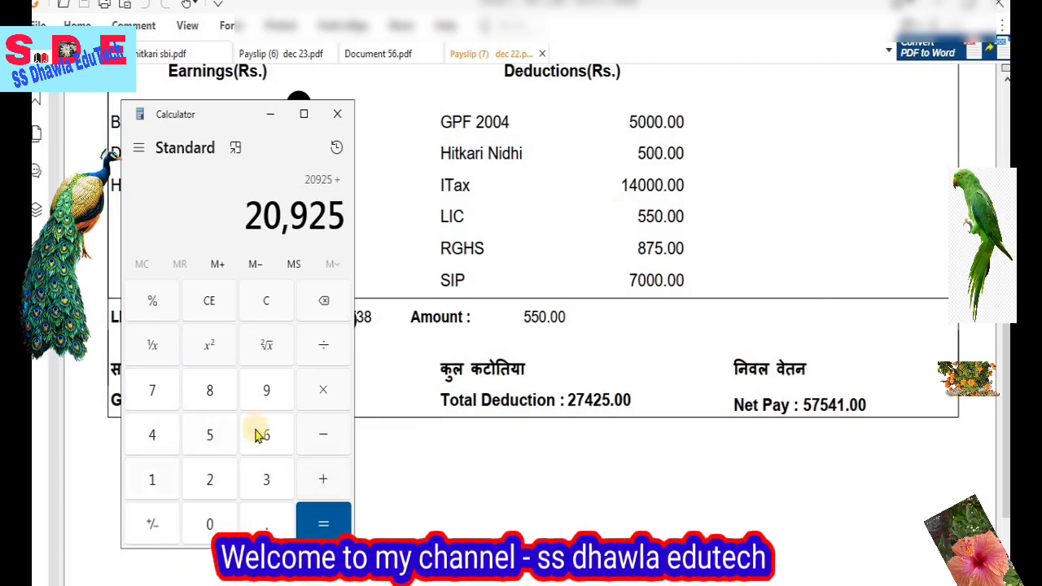
pyautogui.click(152, 393)
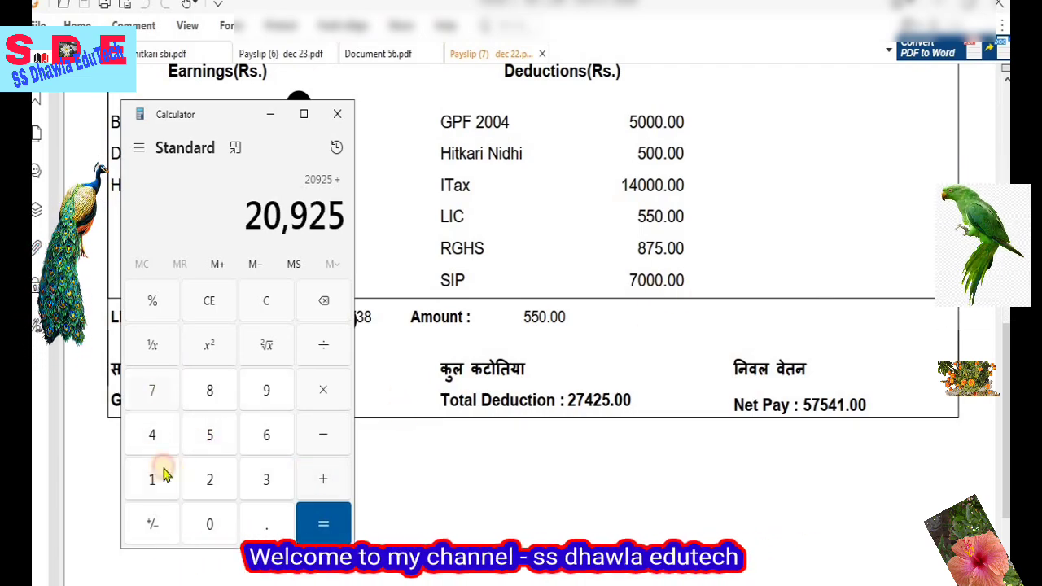
pyautogui.click(201, 525)
pyautogui.click(319, 524)
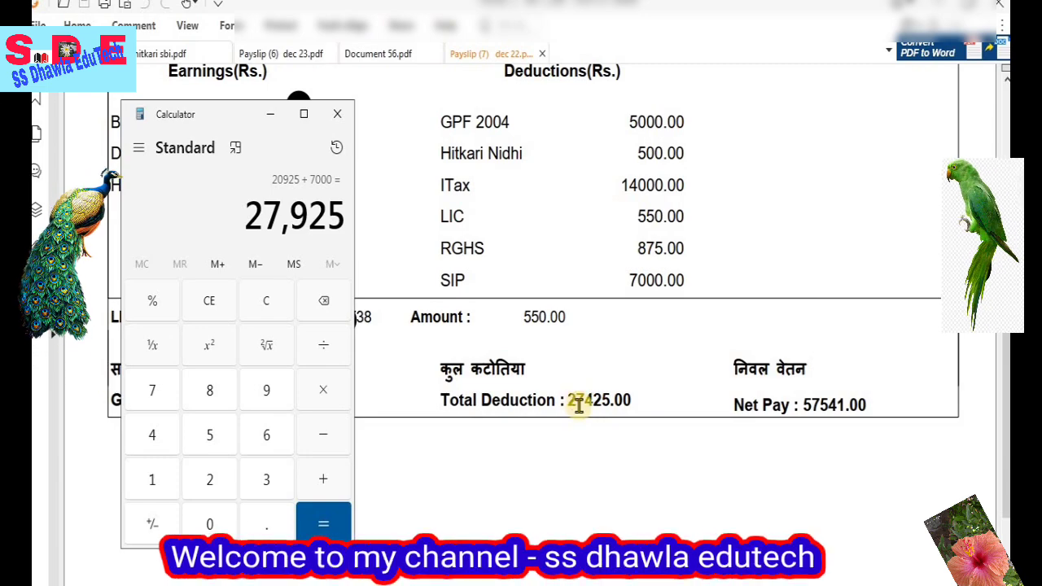
# Select digits in the December 2022 payslip's total deduction to compare it with the calculated sum, and clear the selection
pyautogui.moveTo(584, 402); pyautogui.dragTo(601, 402)
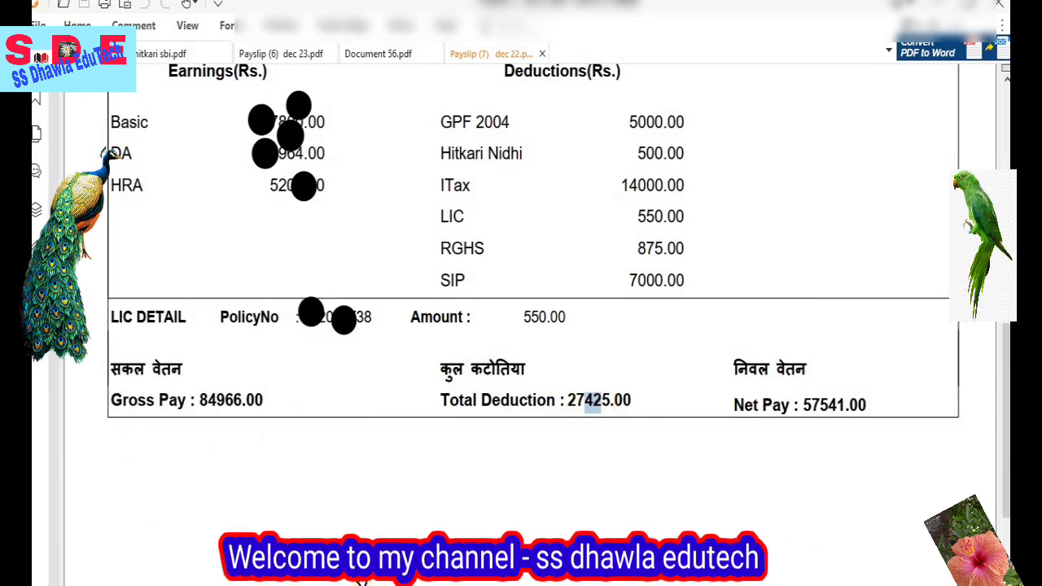
pyautogui.hotkey('alt', 'Tab')
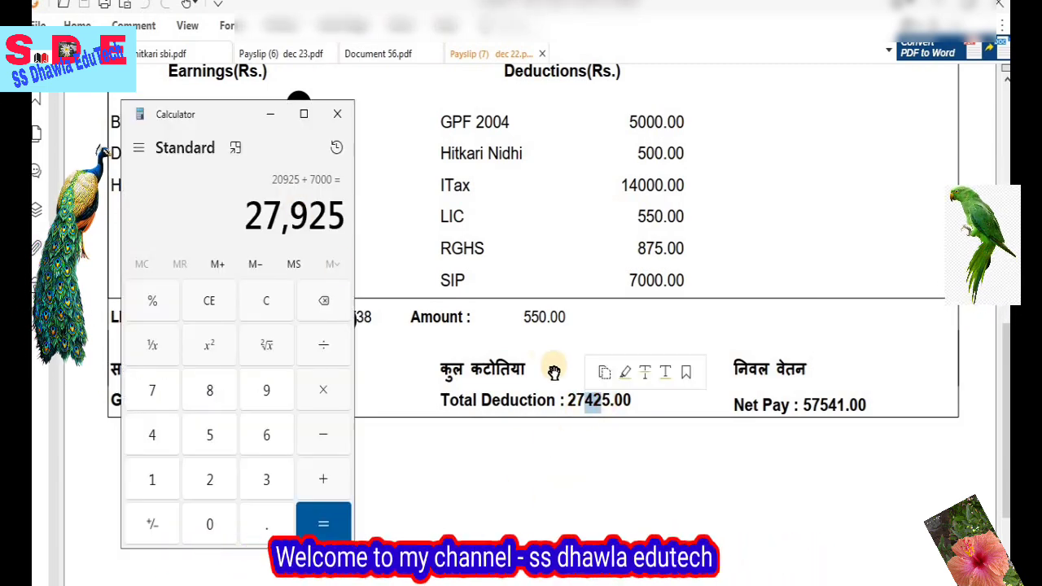
pyautogui.click(568, 244)
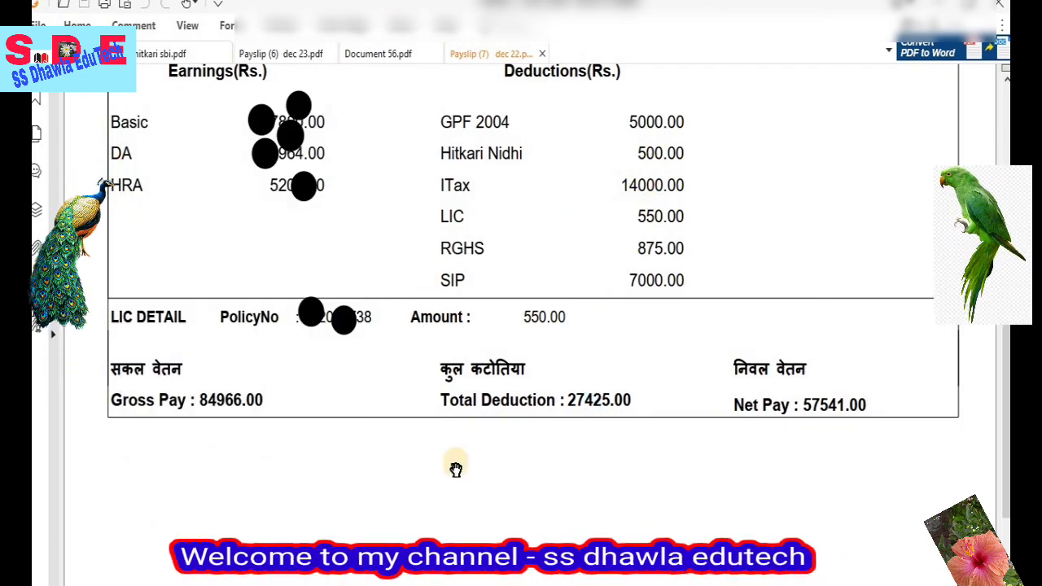
pyautogui.hotkey('alt', 'Tab')
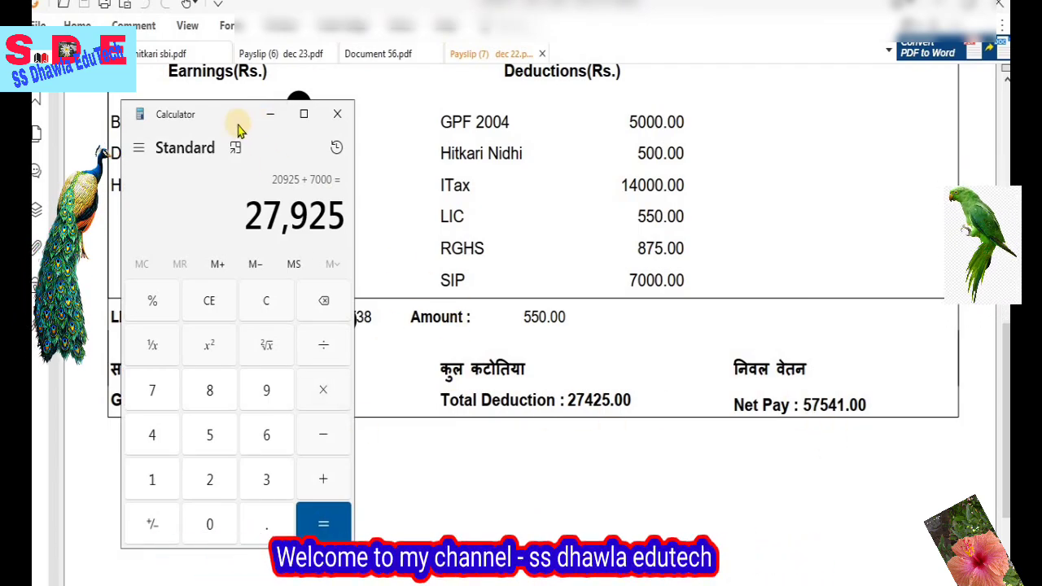
# Move the calculator away from the gross pay and subtract the gross pay of 84966 from the calculated deductions
pyautogui.moveTo(309, 112); pyautogui.dragTo(820, 135)
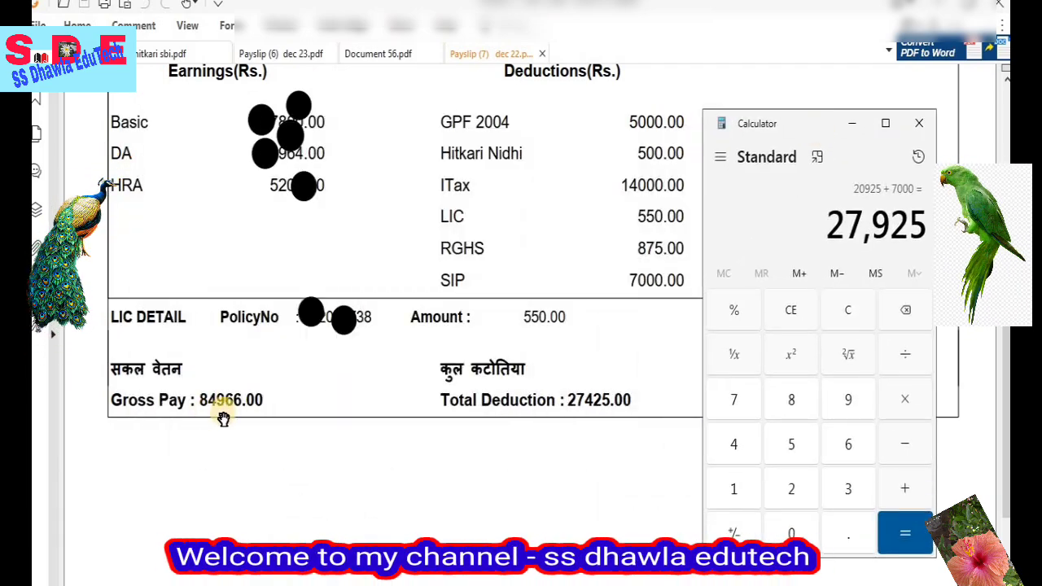
pyautogui.click(902, 450)
pyautogui.click(786, 398)
pyautogui.click(727, 443)
pyautogui.click(849, 405)
pyautogui.click(846, 440)
pyautogui.click(846, 441)
pyautogui.click(907, 533)
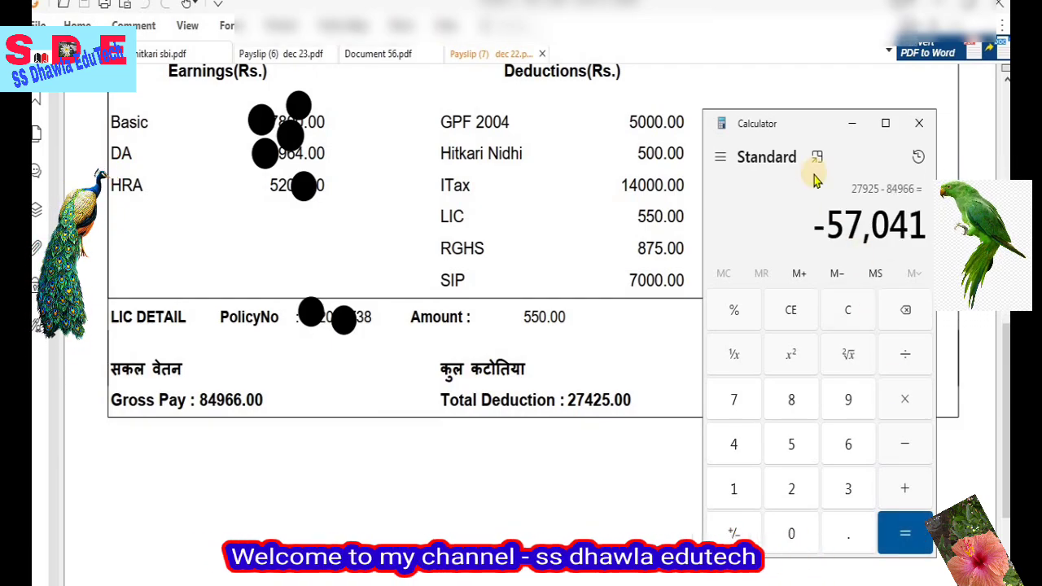
# Move the calculator off the net pay and select the payslip's net pay amount to compare it with the calculated difference
pyautogui.moveTo(809, 128); pyautogui.dragTo(776, 134)
pyautogui.moveTo(506, 139); pyautogui.dragTo(360, 144)
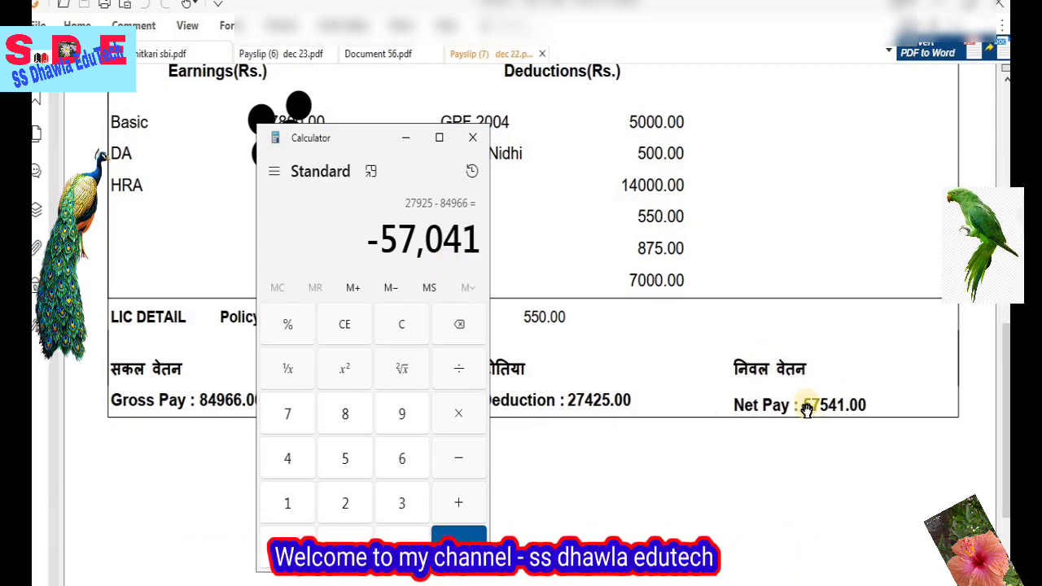
pyautogui.moveTo(802, 405); pyautogui.dragTo(856, 404)
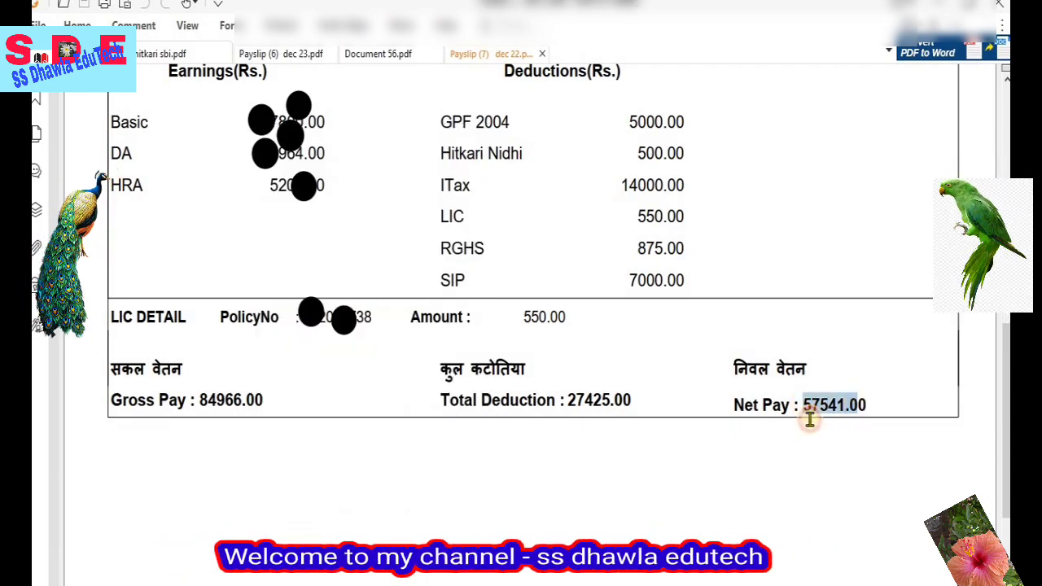
pyautogui.hotkey('alt', 'Tab')
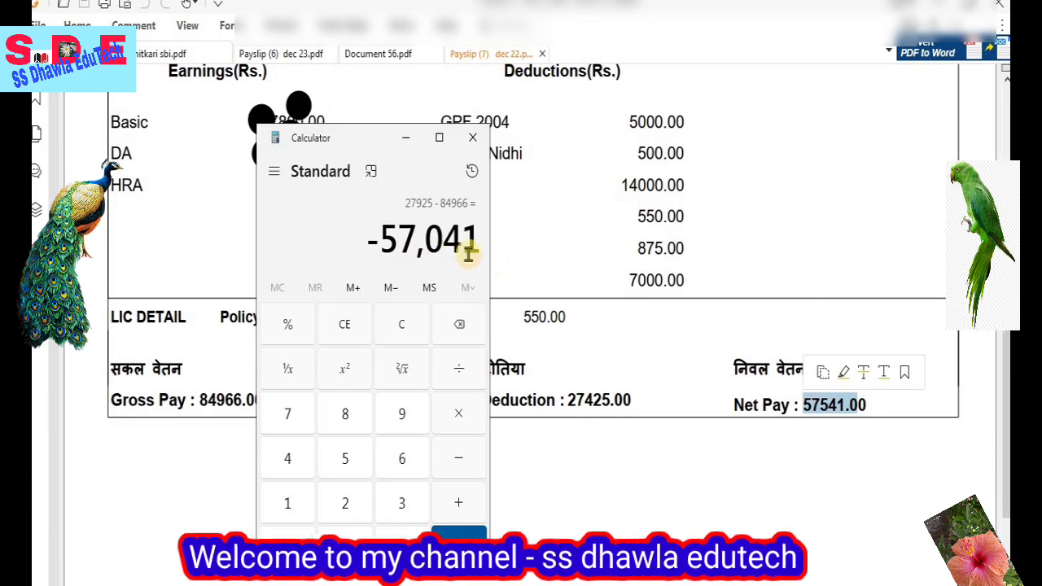
# Clear the net pay selection, check the calculated difference again, and find the January 2023 transaction table in hitkari sbi.pdf
pyautogui.click(827, 402)
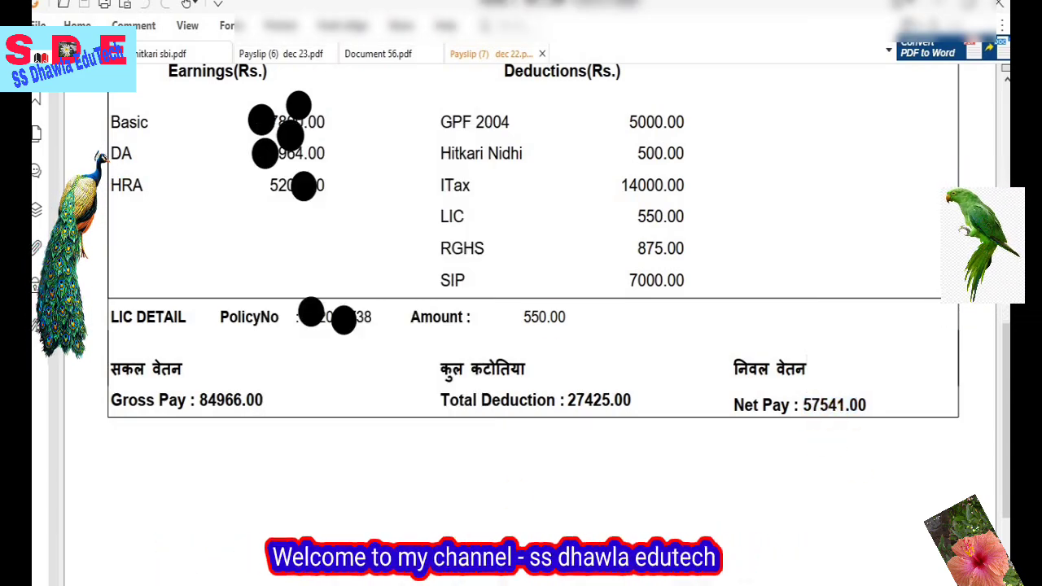
pyautogui.hotkey('alt', 'Tab')
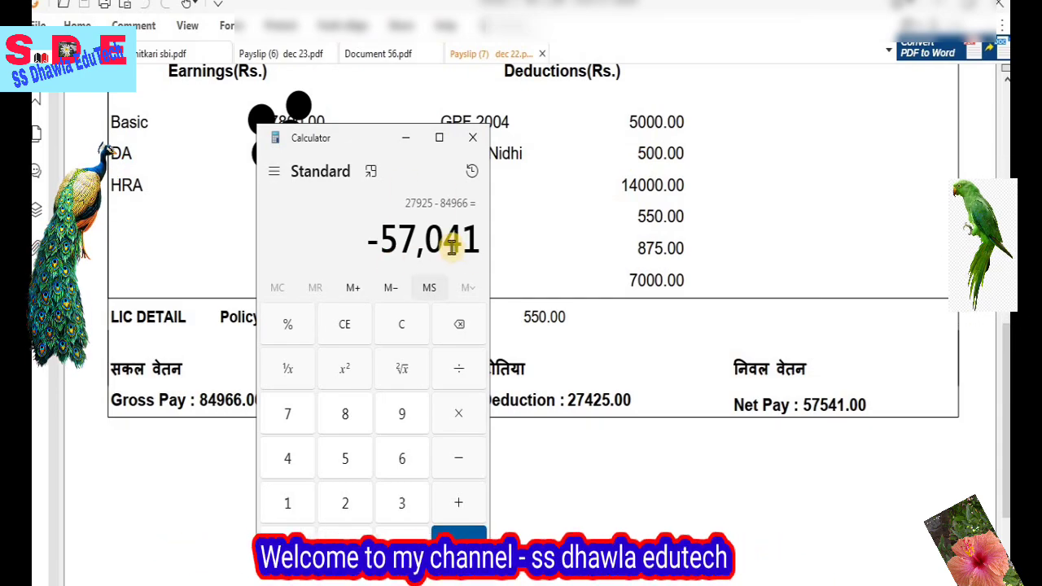
pyautogui.click(163, 54)
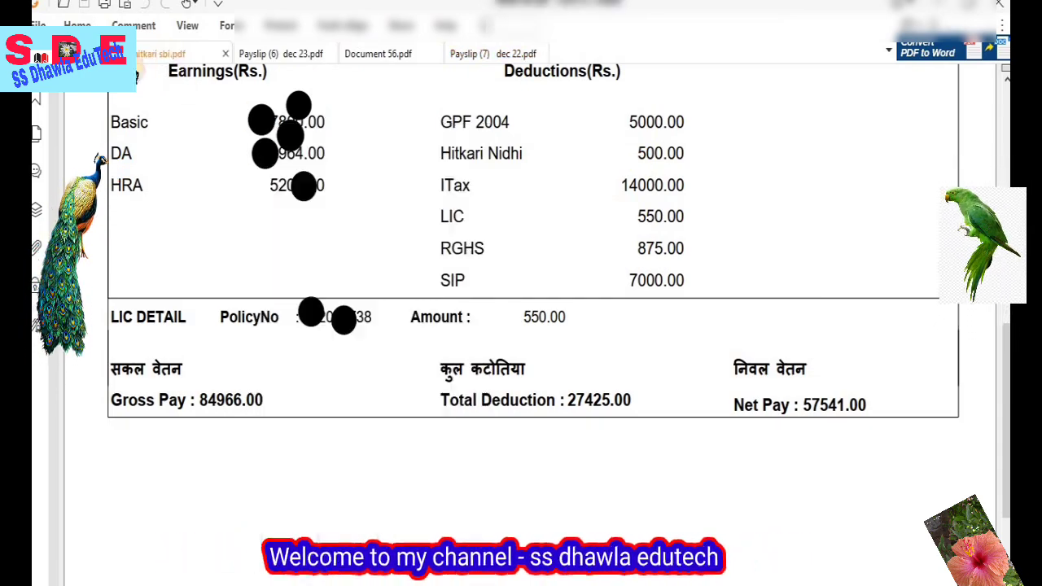
pyautogui.scroll(5, 675, 325)
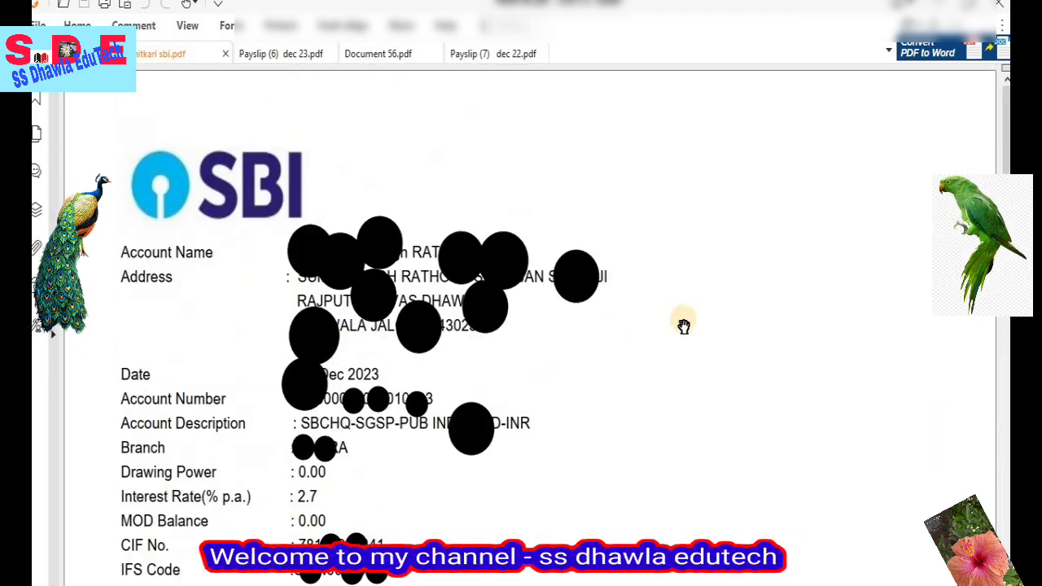
pyautogui.scroll(-3, 686, 321)
pyautogui.scroll(-5, 678, 323)
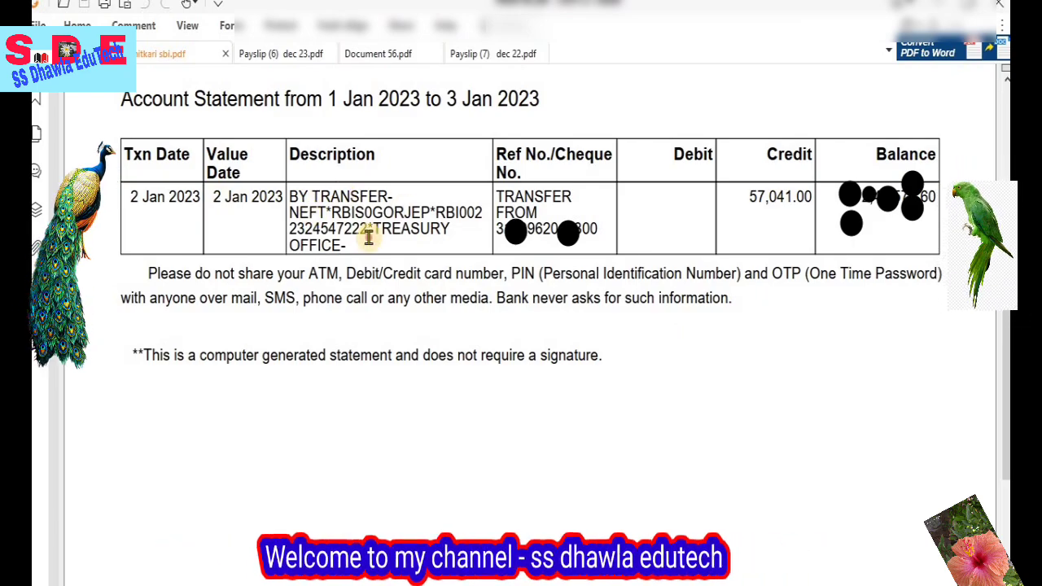
# Select part of the word TREASURY in the transaction description and the credited amount in the bank statement
pyautogui.moveTo(367, 231); pyautogui.dragTo(415, 234)
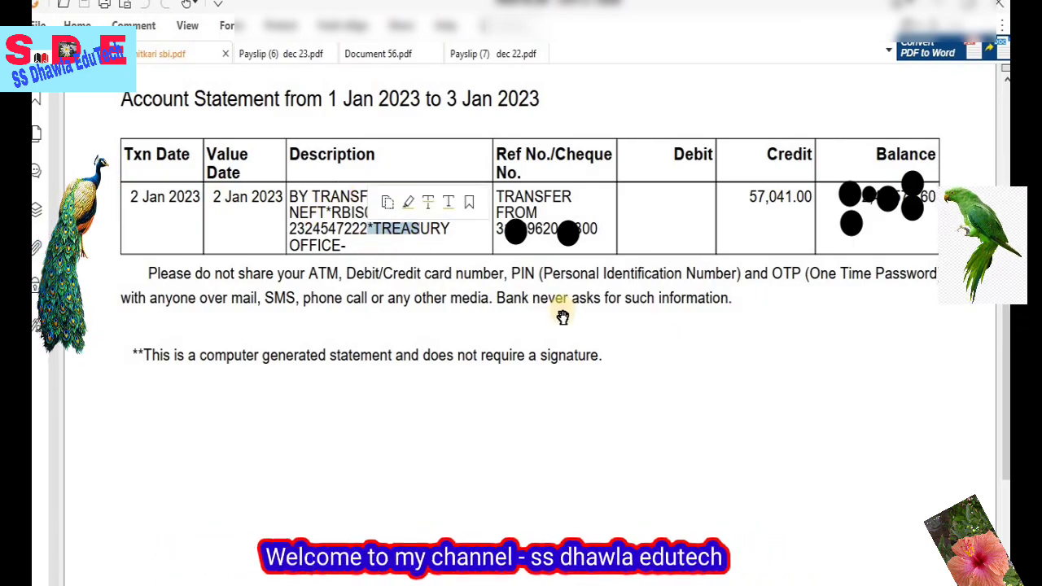
pyautogui.scroll(1, 733, 325)
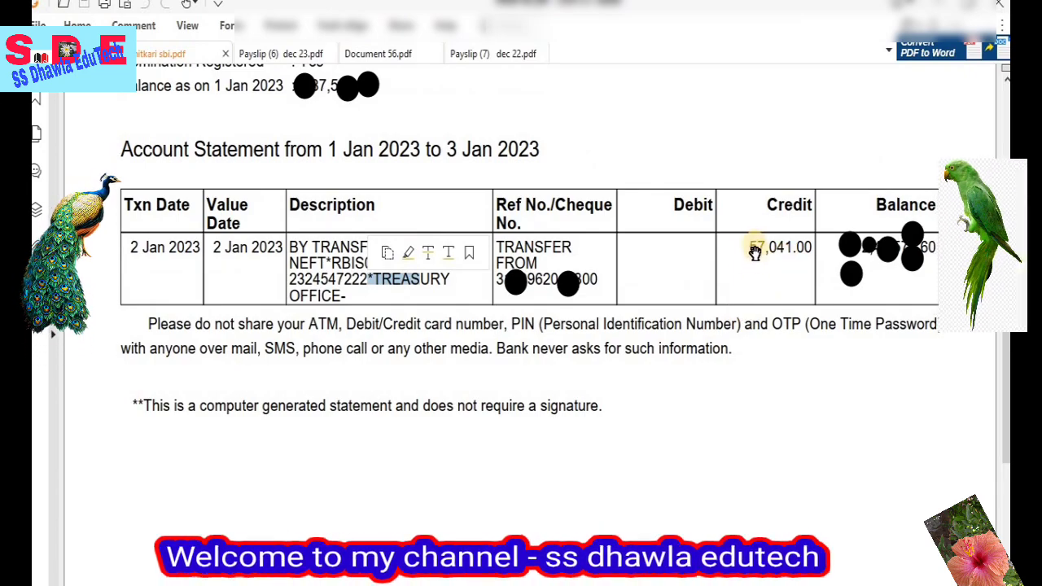
pyautogui.moveTo(747, 243); pyautogui.dragTo(795, 258)
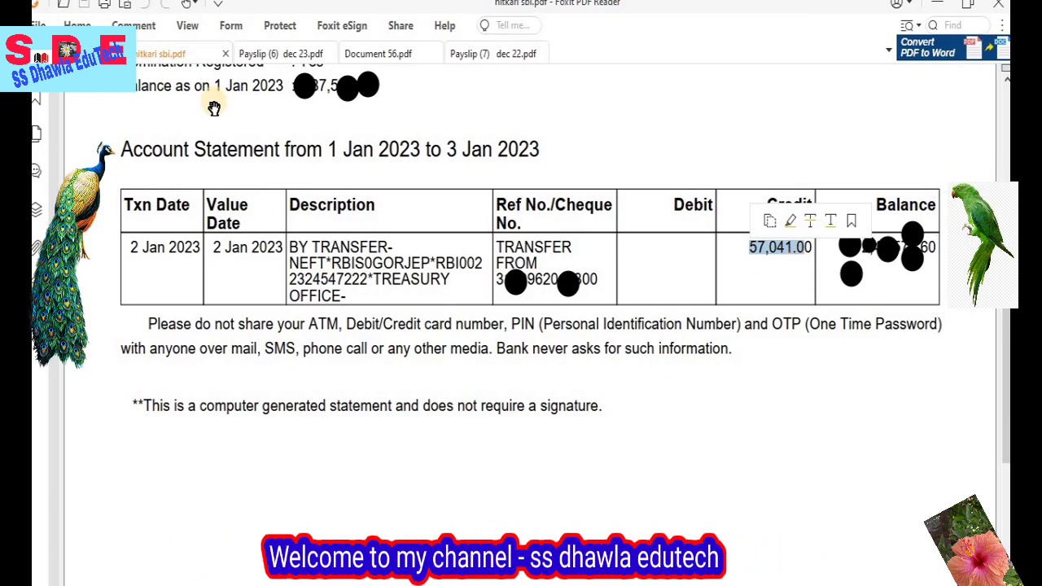
# Return to the December 2022 payslip and select its net pay amount to compare it with the bank credit
pyautogui.click(255, 63)
pyautogui.click(358, 56)
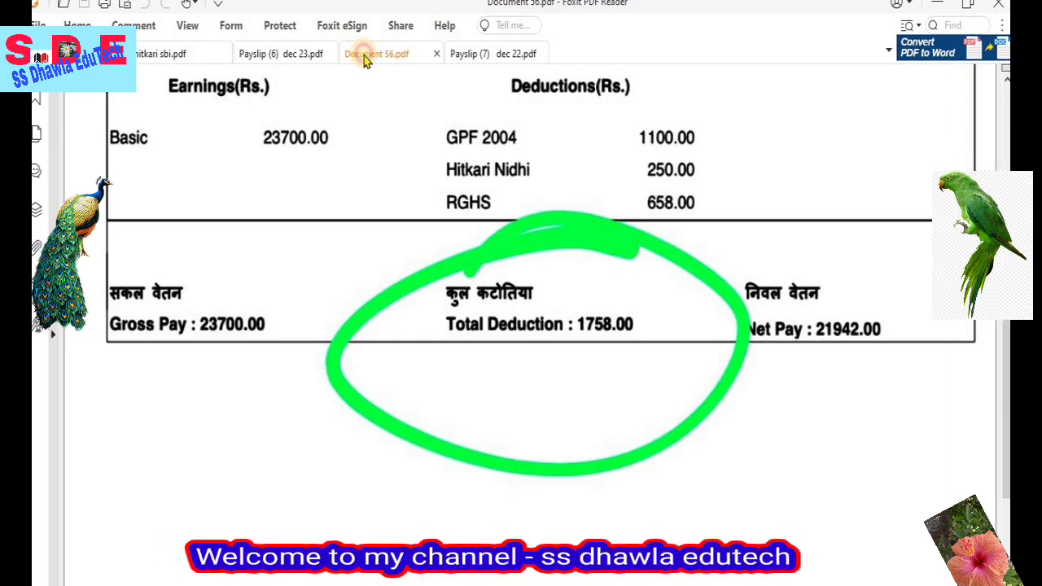
pyautogui.click(477, 62)
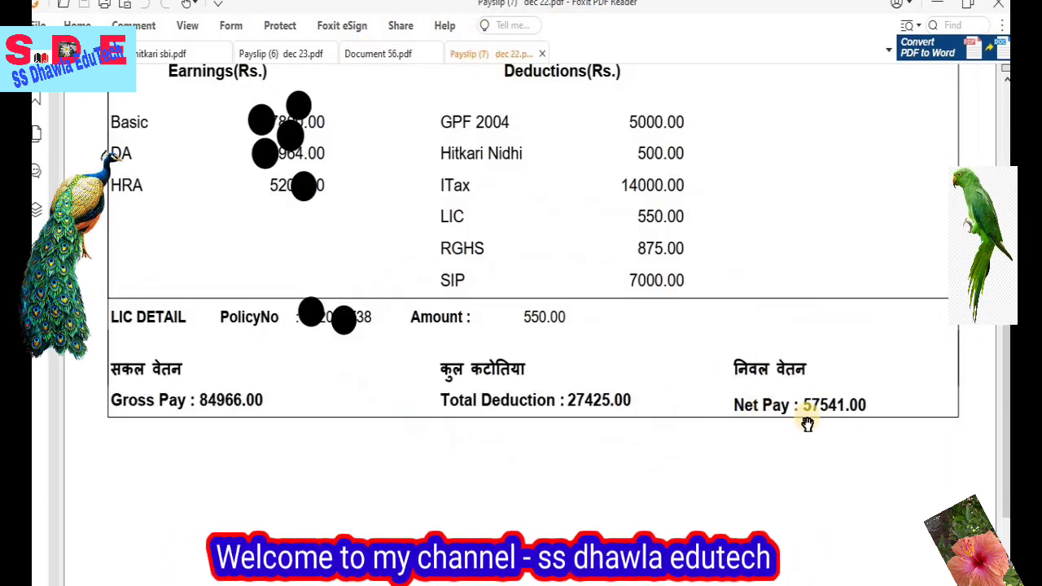
pyautogui.moveTo(804, 405)
pyautogui.mouseDown()
pyautogui.moveTo(851, 407)
pyautogui.moveTo(815, 418)
pyautogui.mouseUp()
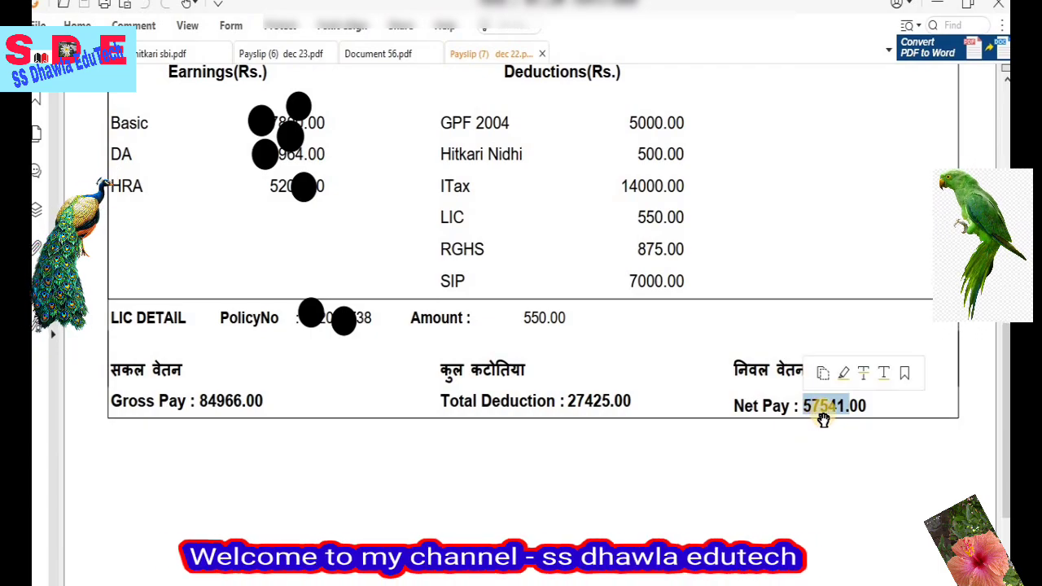
# Recheck the credit in the bank statement, return to the December 2022 payslip's totals, and clear the selection
pyautogui.click(167, 53)
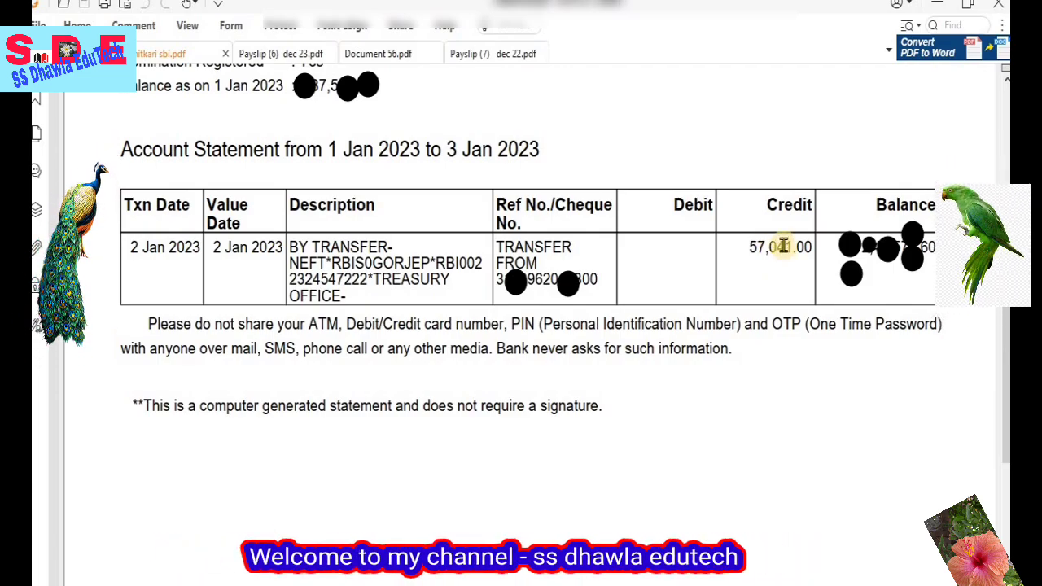
pyautogui.click(476, 54)
pyautogui.scroll(3, 809, 453)
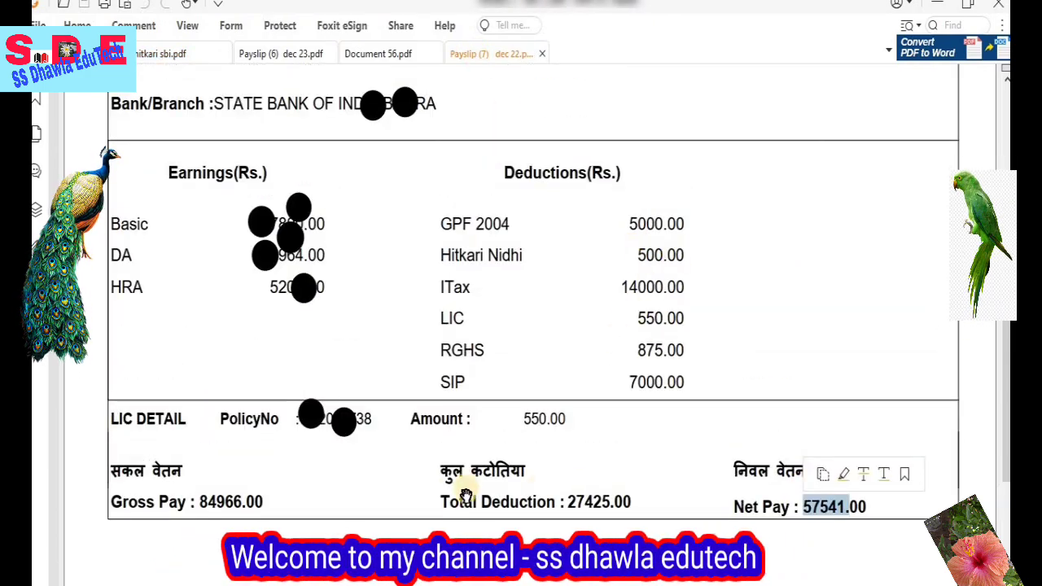
pyautogui.click(761, 500)
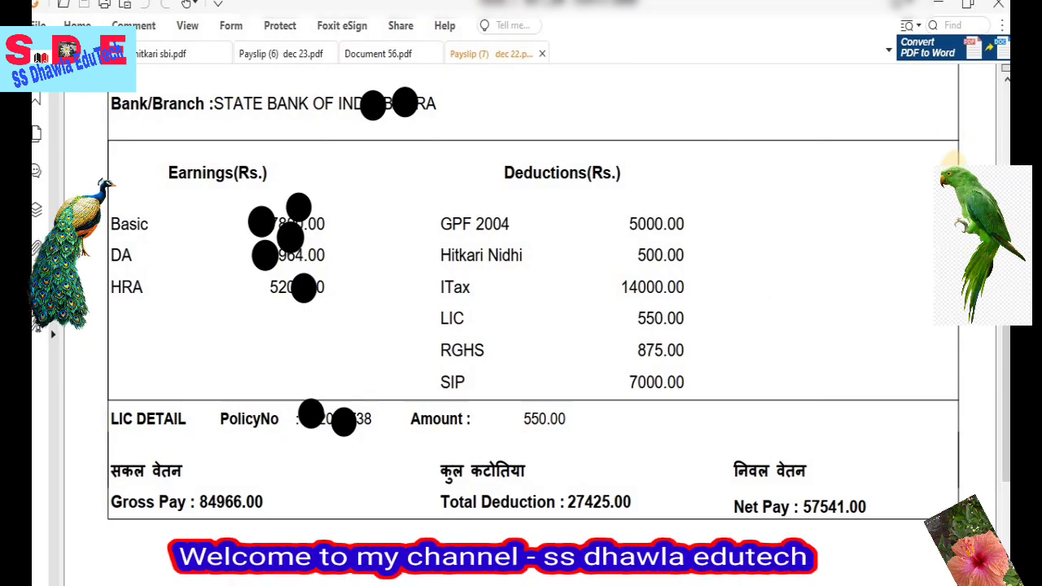
# Check the payslip's Month/Year entry, select its full net pay amount, and compare it with the bank statement's credit
pyautogui.scroll(5, 928, 171)
pyautogui.scroll(5, 782, 128)
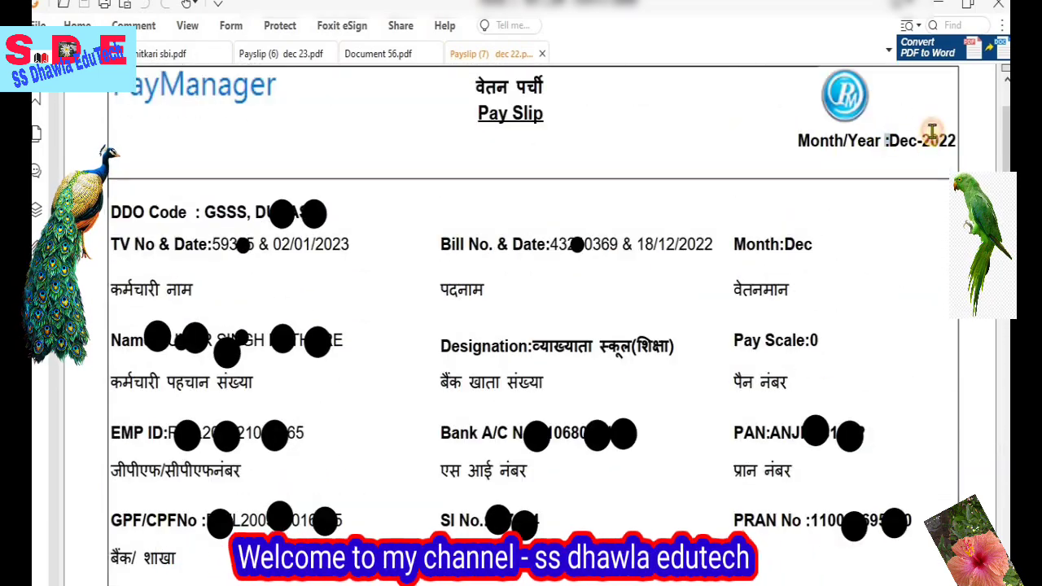
pyautogui.scroll(-10, 822, 225)
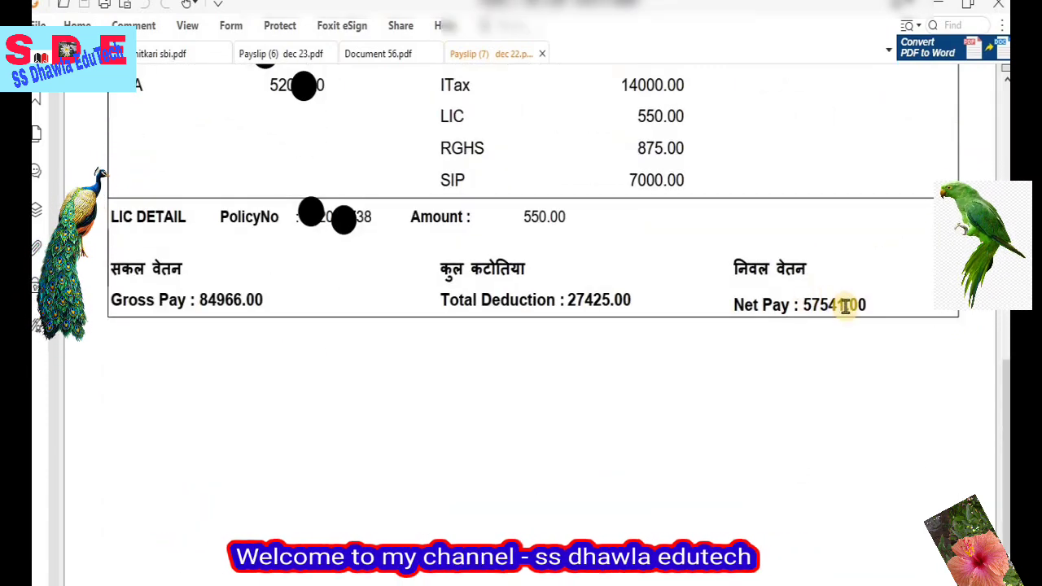
pyautogui.moveTo(803, 304); pyautogui.dragTo(868, 305)
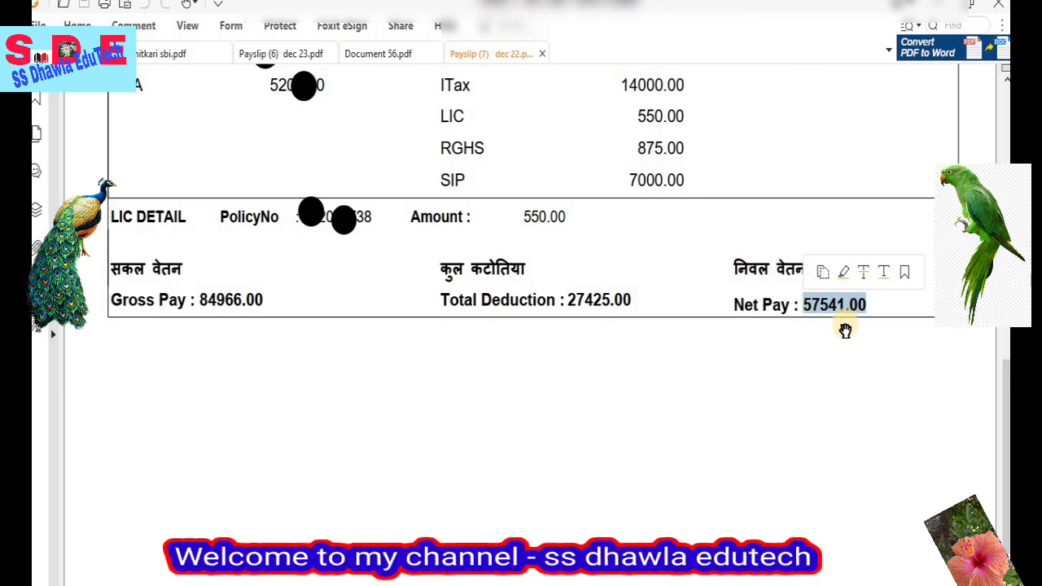
pyautogui.click(159, 55)
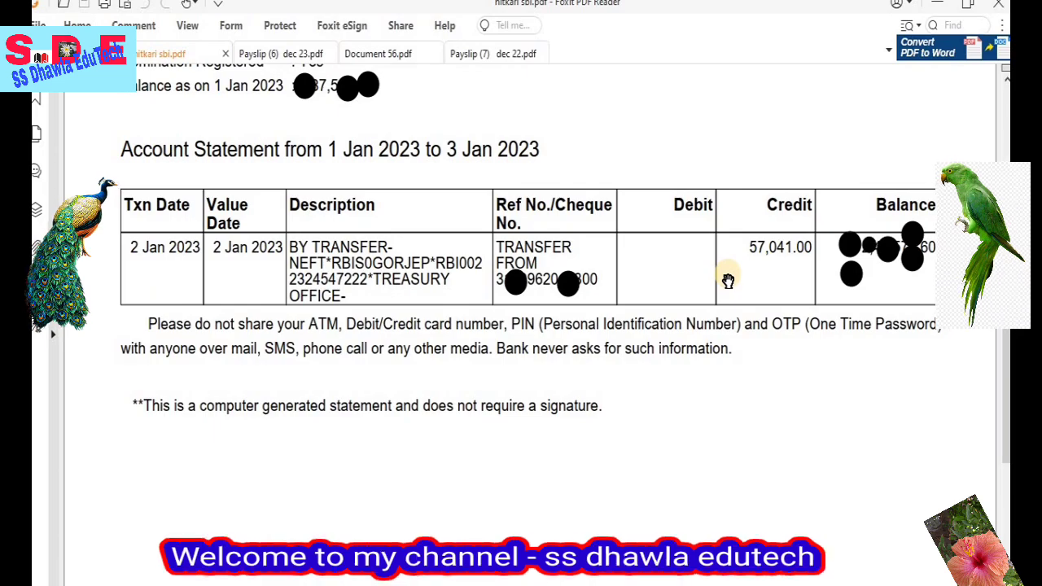
# Open Document 56.pdf, clear the calculator, and add its GPF 2004 deduction of 1100 and Hitkari Nidhi deduction of 250
pyautogui.click(377, 60)
pyautogui.scroll(1, 630, 325)
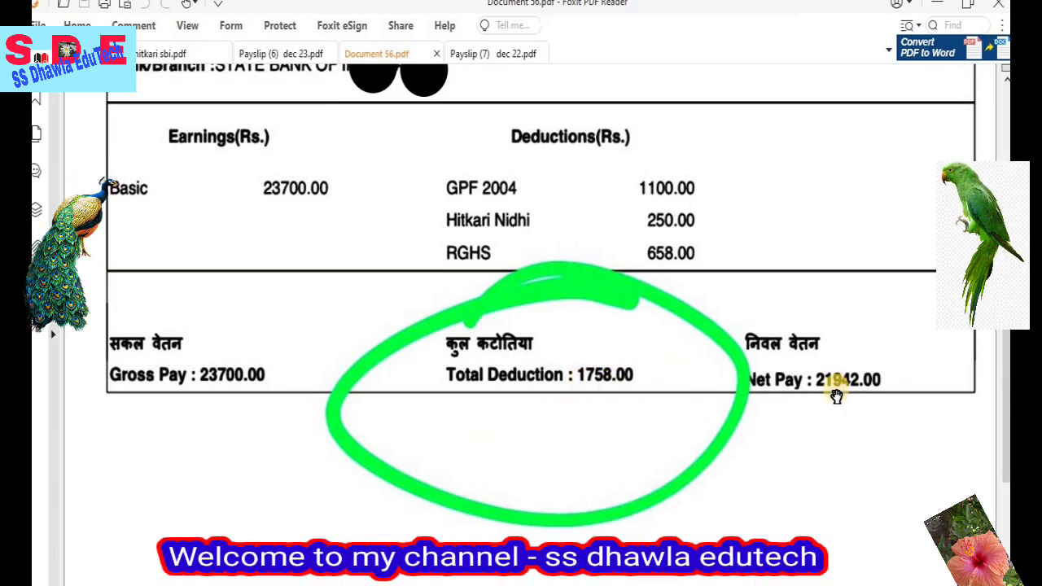
pyautogui.hotkey('alt', 'Tab')
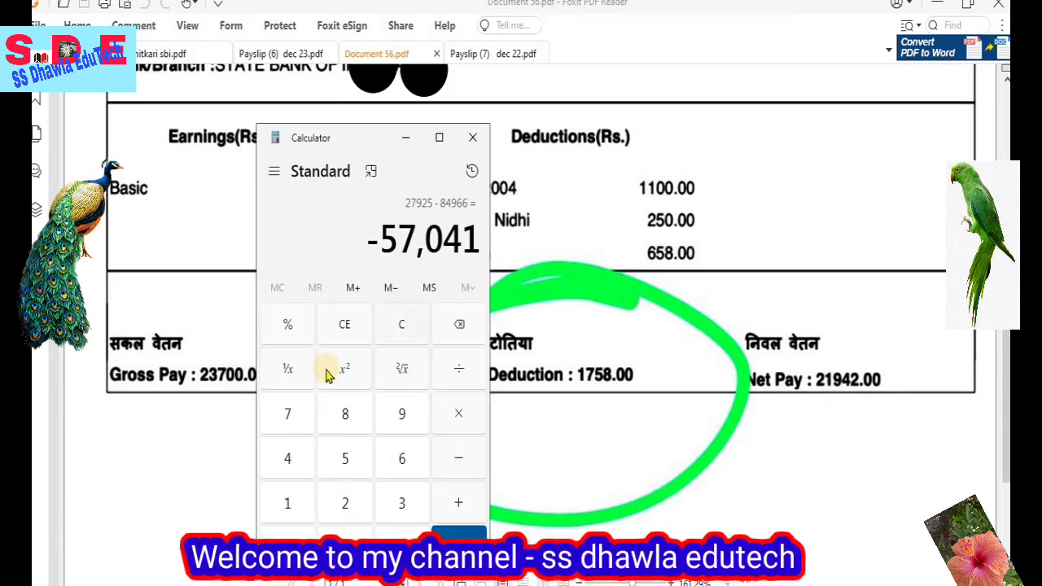
pyautogui.press('Escape')
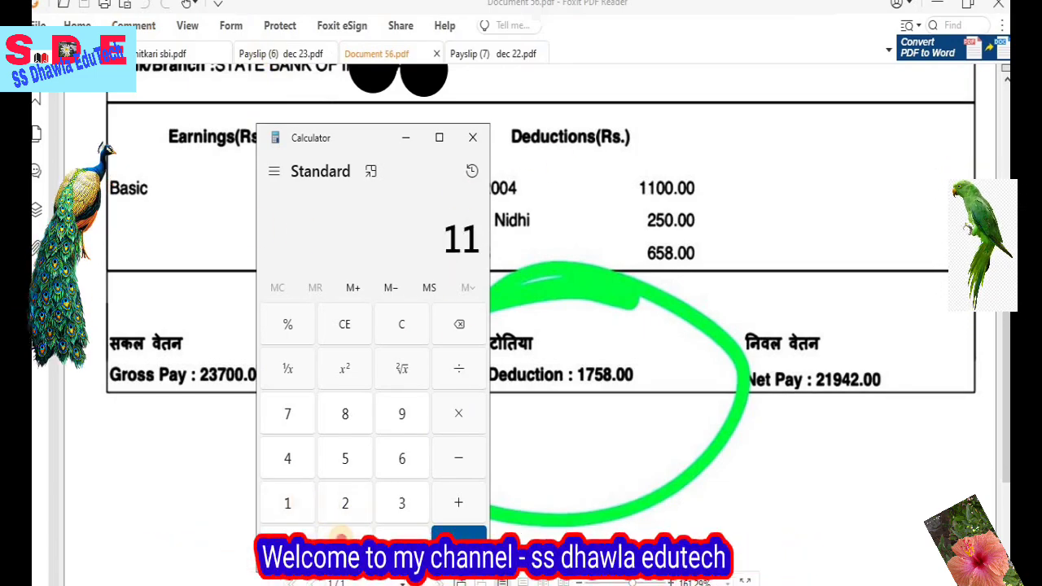
pyautogui.click(341, 541)
pyautogui.click(340, 540)
pyautogui.click(345, 461)
pyautogui.click(458, 503)
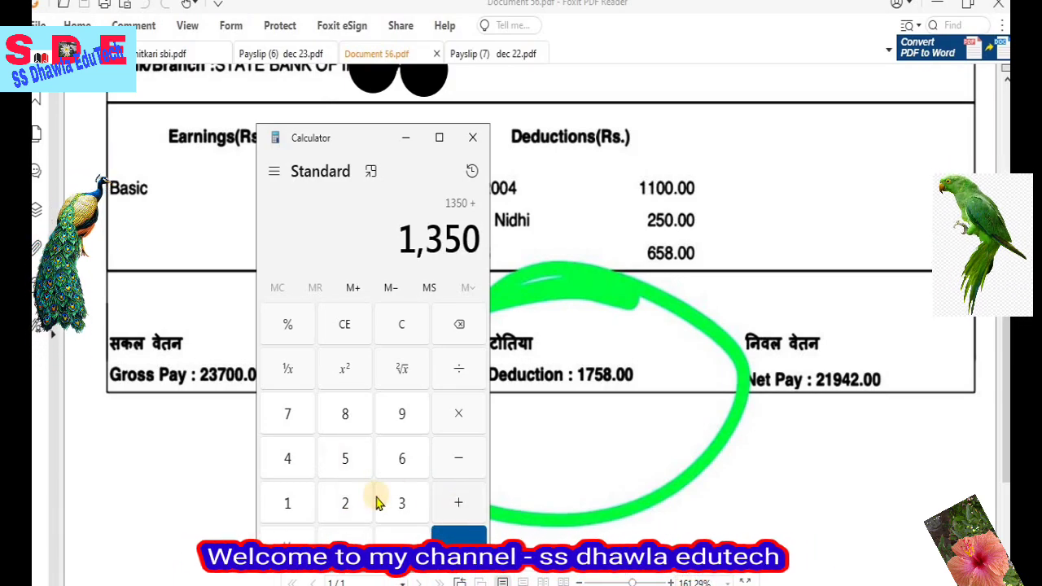
# Add the RGHS deduction of 658 and calculate the total deductions for Document 56.pdf
pyautogui.click(399, 458)
pyautogui.click(345, 455)
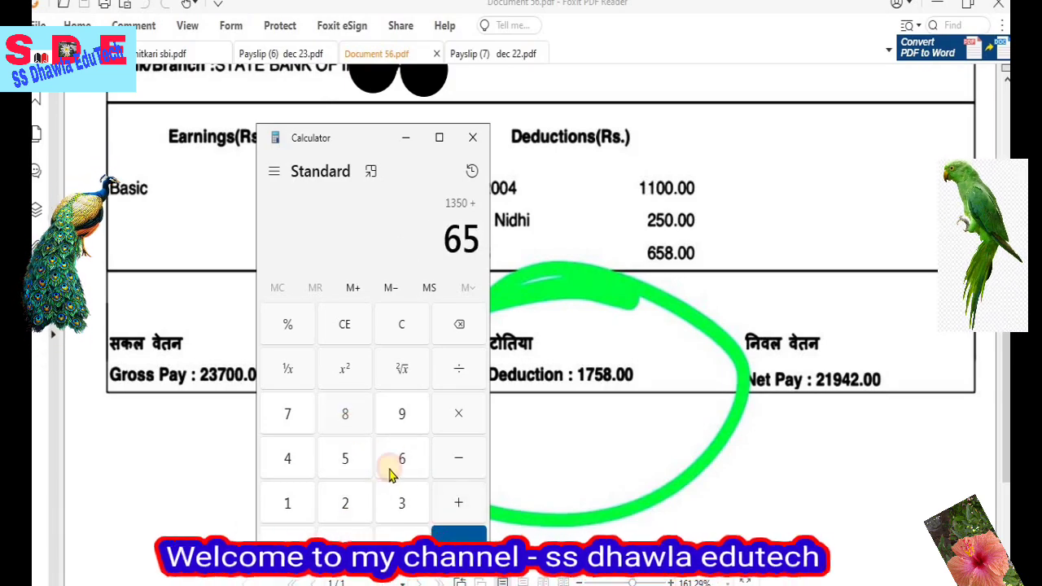
pyautogui.click(345, 413)
pyautogui.click(477, 527)
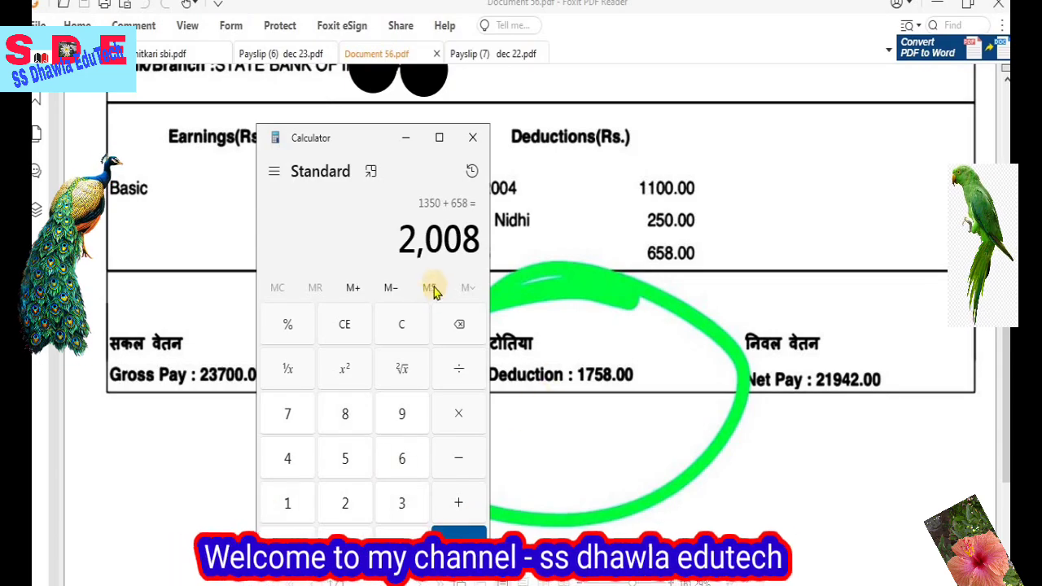
# Subtract the gross pay of 23700 from the calculated deductions to check the net pay
pyautogui.click(468, 457)
pyautogui.write('23')
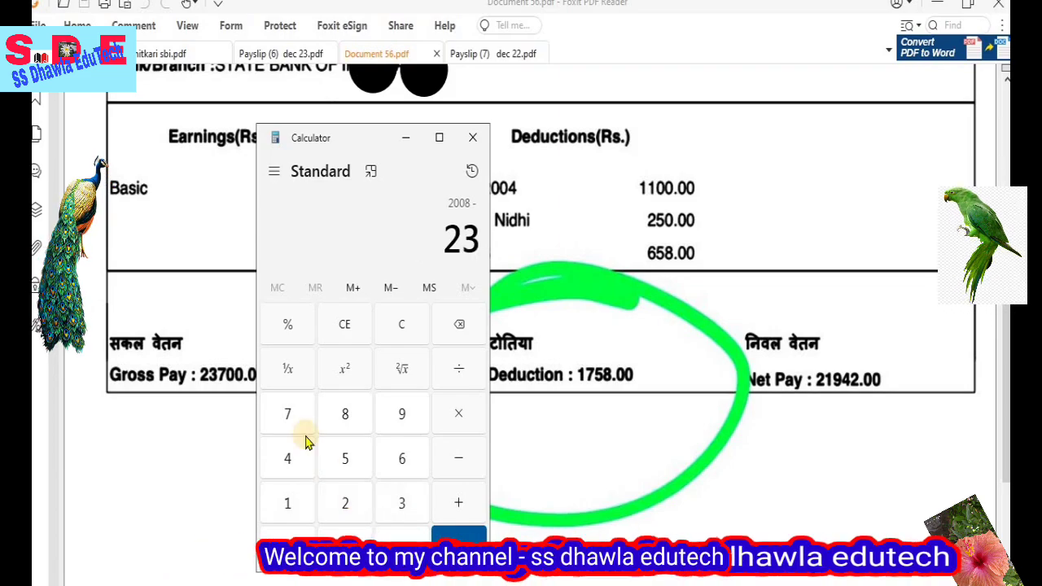
pyautogui.write('700')
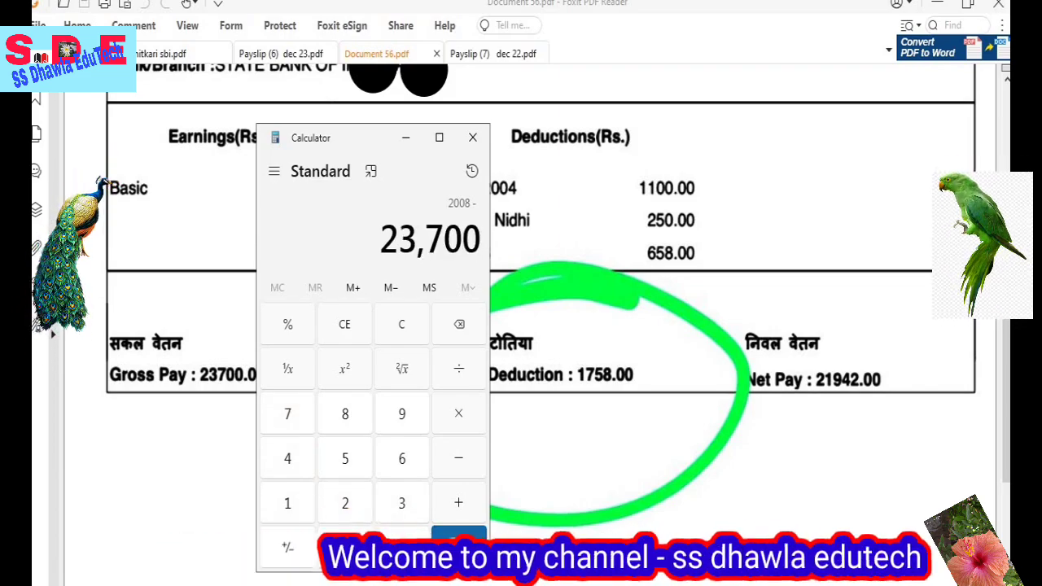
pyautogui.press('Return')
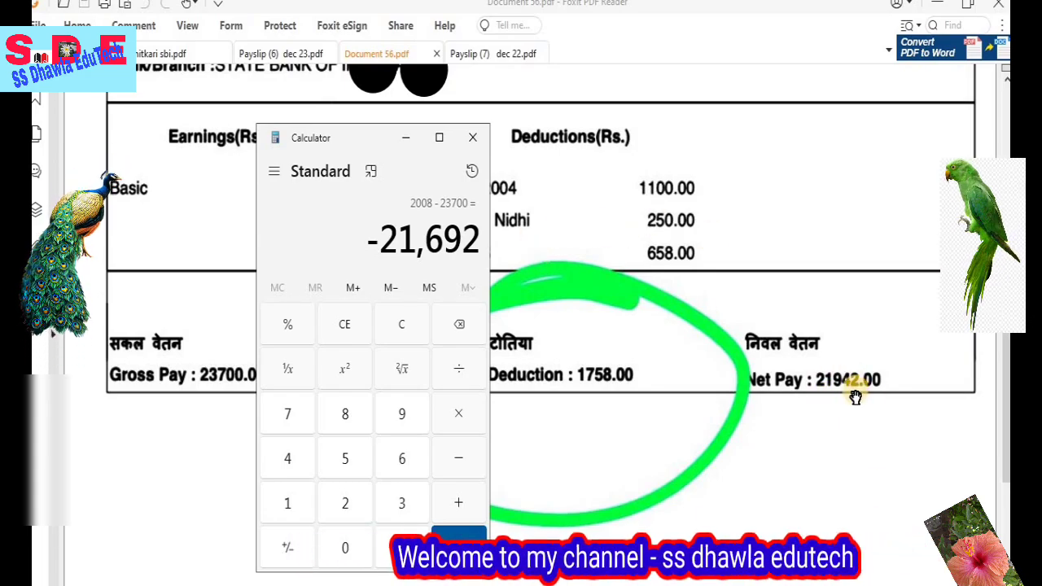
# Reset the calculator to 0 and bring the payslip in Document 56.pdf back into full view
pyautogui.click(342, 547)
pyautogui.click(280, 227)
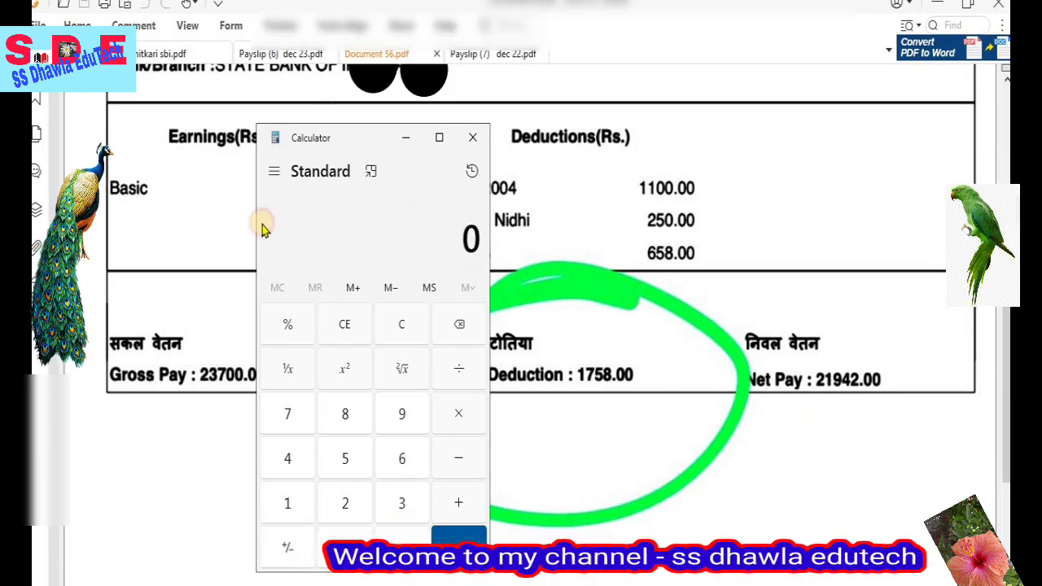
pyautogui.click(788, 199)
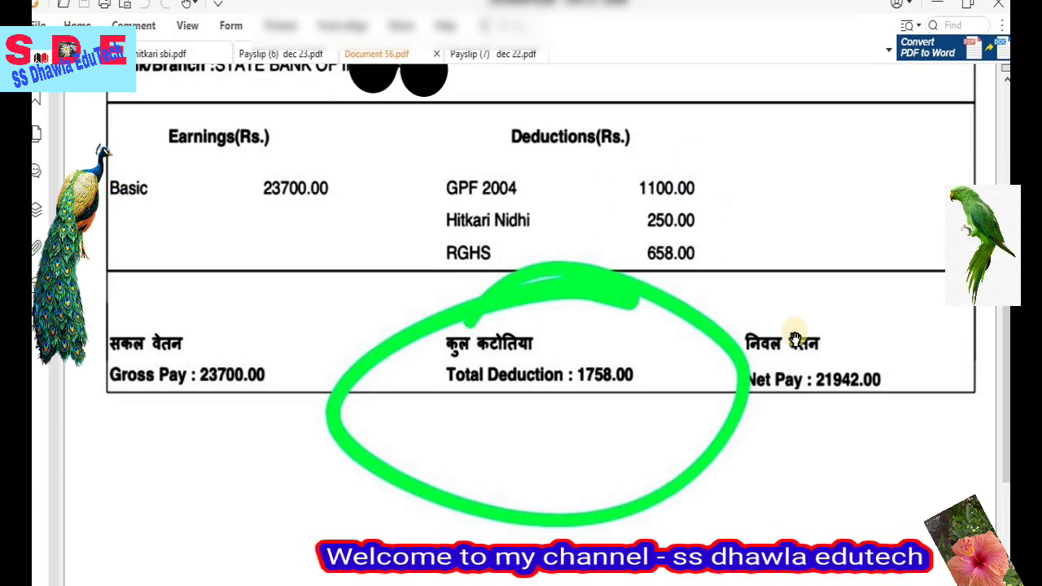
# Review the December 2022 payslip's totals, the bank statement's credit, and the deductions in Document 56.pdf once more
pyautogui.click(177, 59)
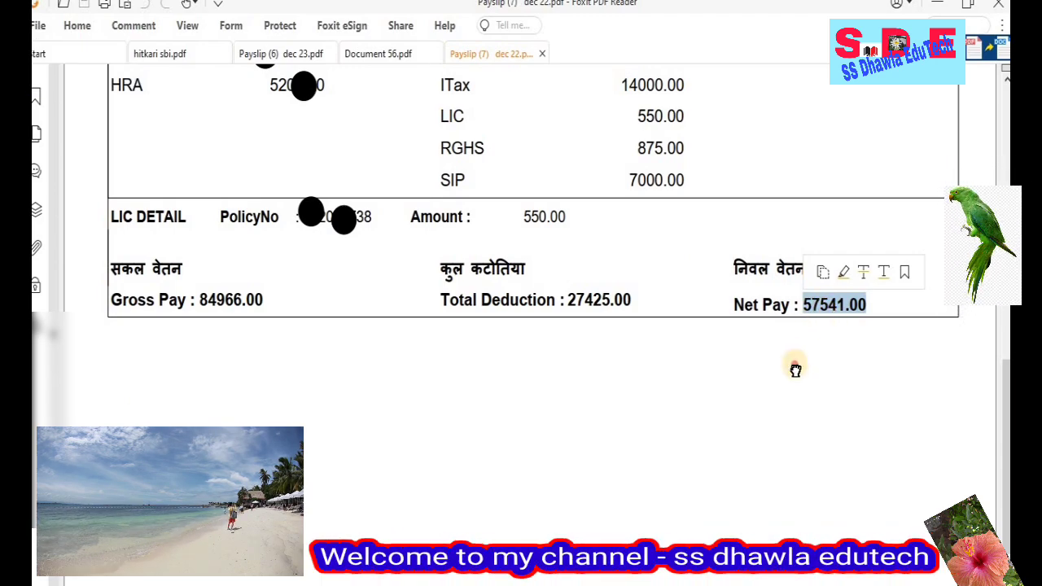
pyautogui.click(735, 363)
pyautogui.scroll(2, 765, 305)
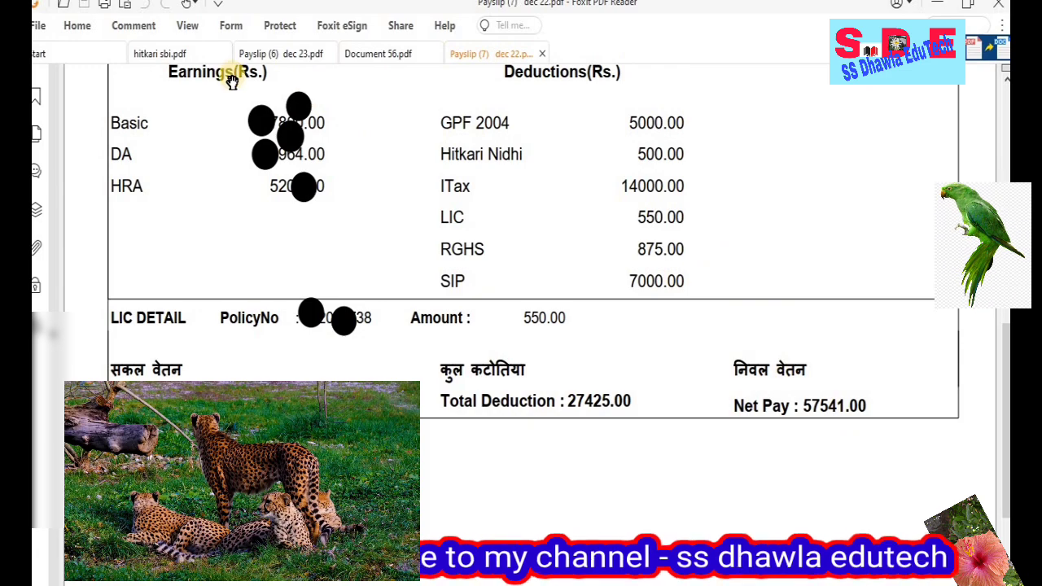
pyautogui.click(181, 55)
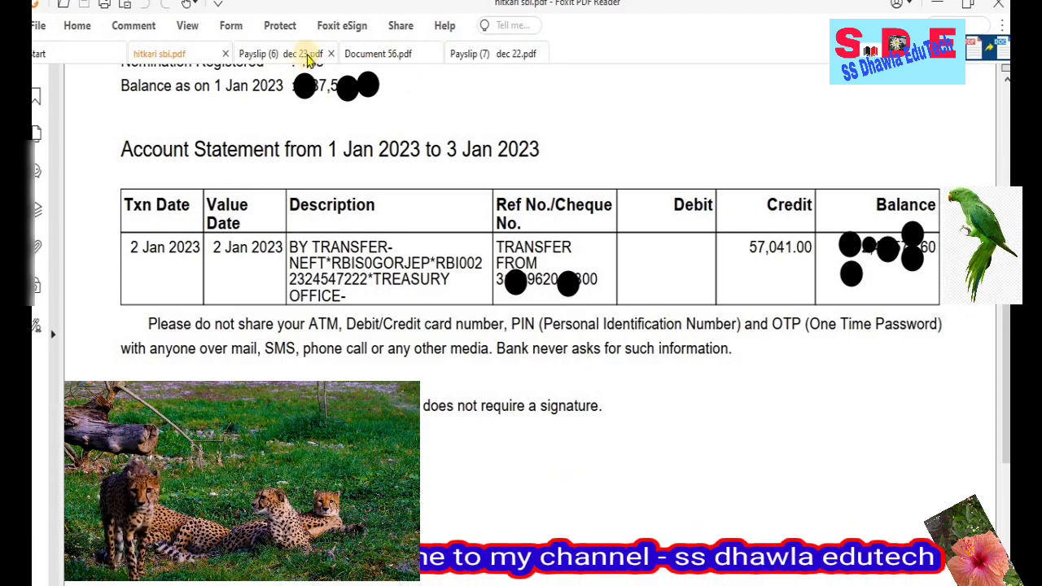
pyautogui.click(379, 54)
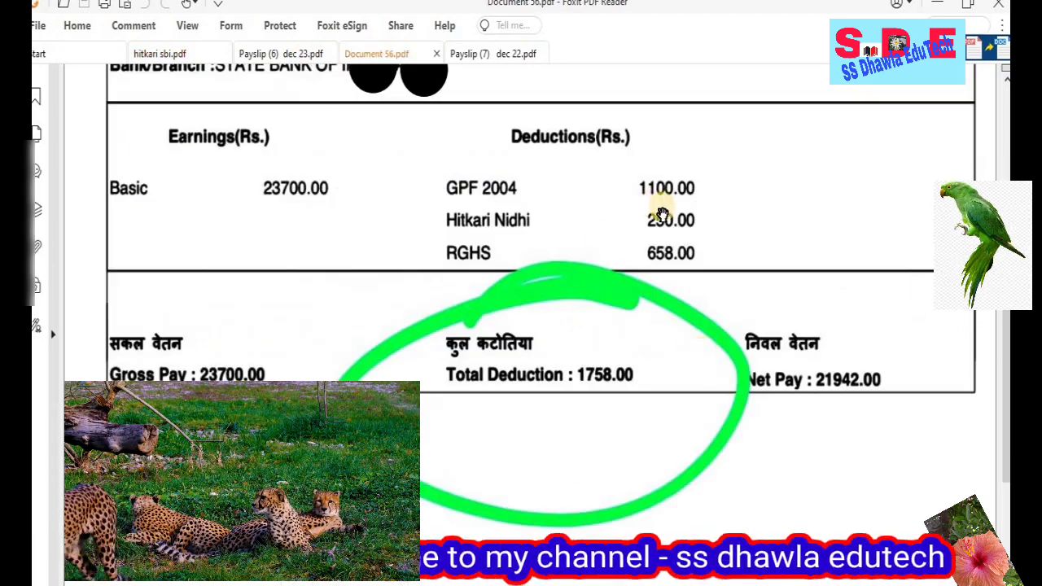